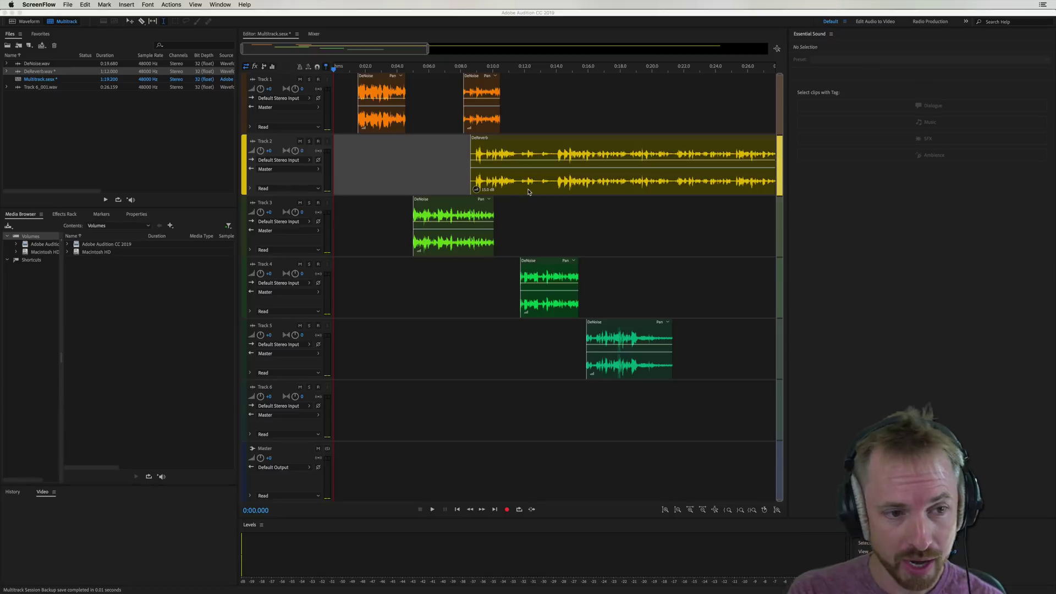
Select Tracks 1 through 6 in turn, ending with Track 1 selected again
click(345, 96)
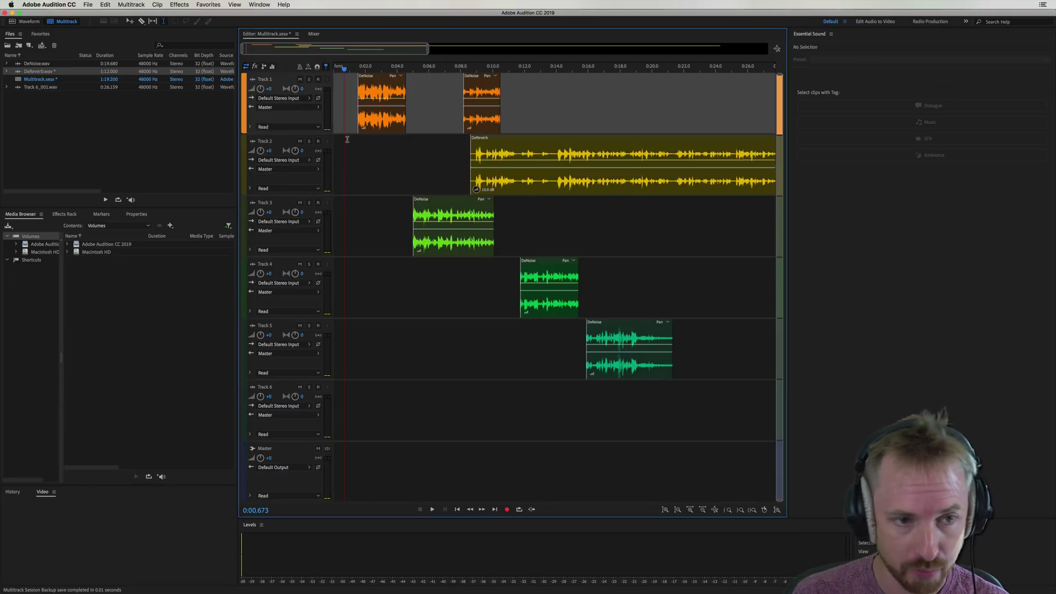
click(348, 167)
click(347, 225)
click(348, 283)
click(355, 350)
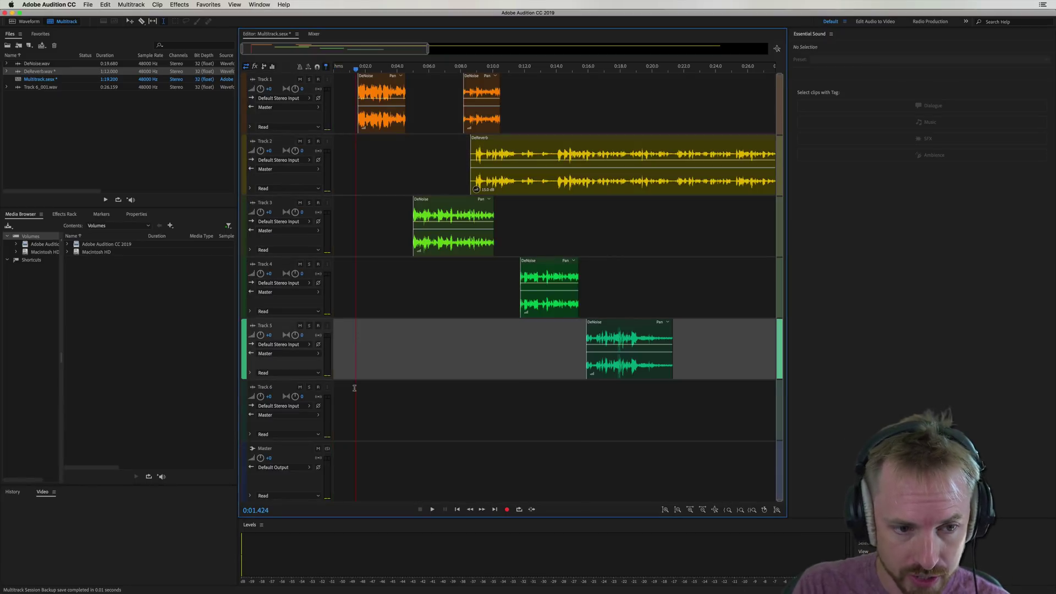
click(354, 388)
click(340, 126)
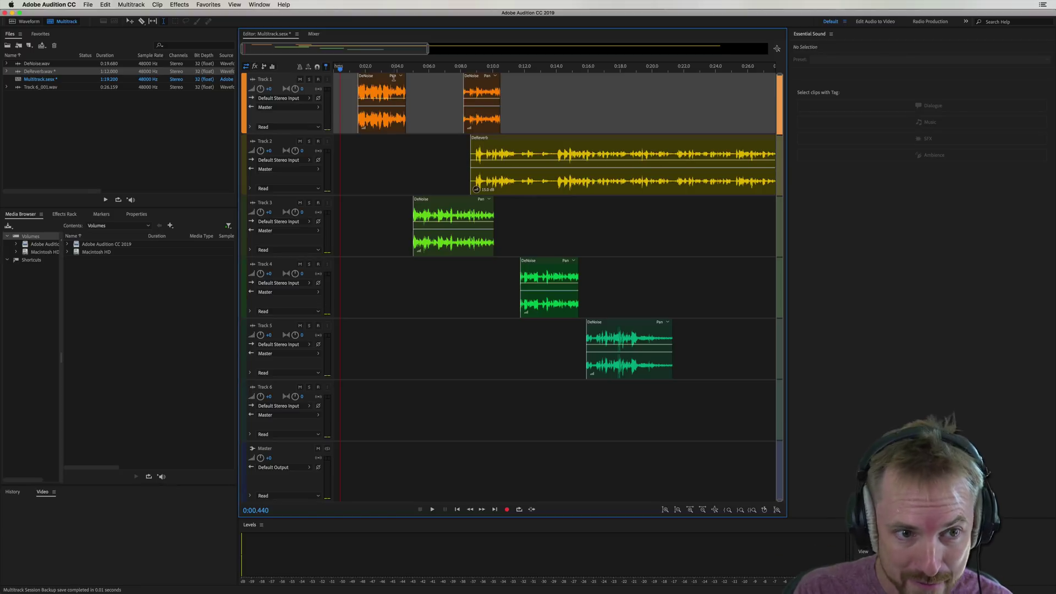
Preview Track 1 in yellow, green, teal, pink, violet, blue and orange swatches
click(243, 100)
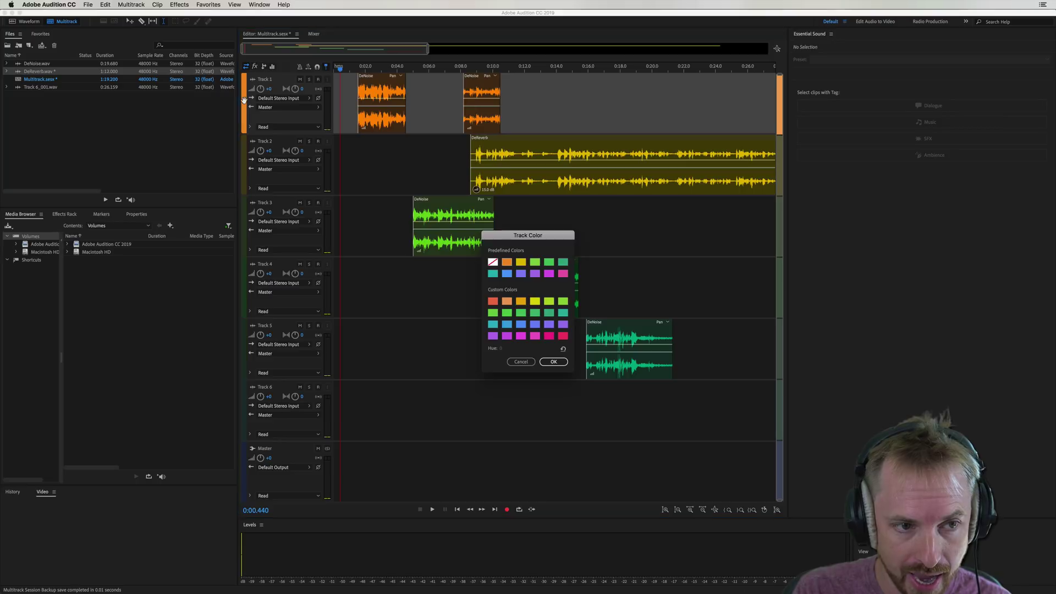
click(520, 263)
click(549, 264)
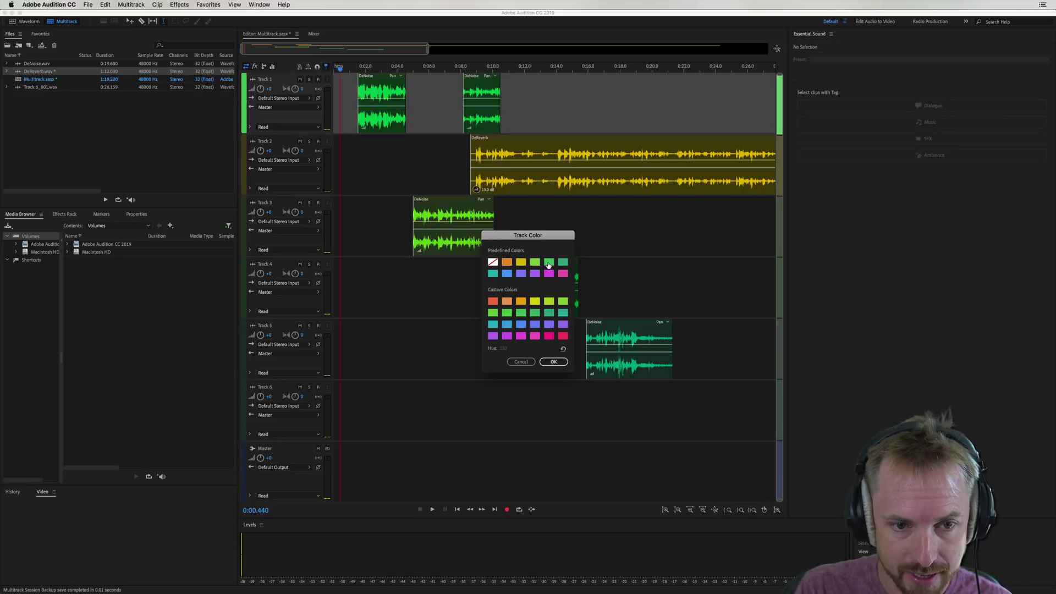
click(562, 264)
click(560, 275)
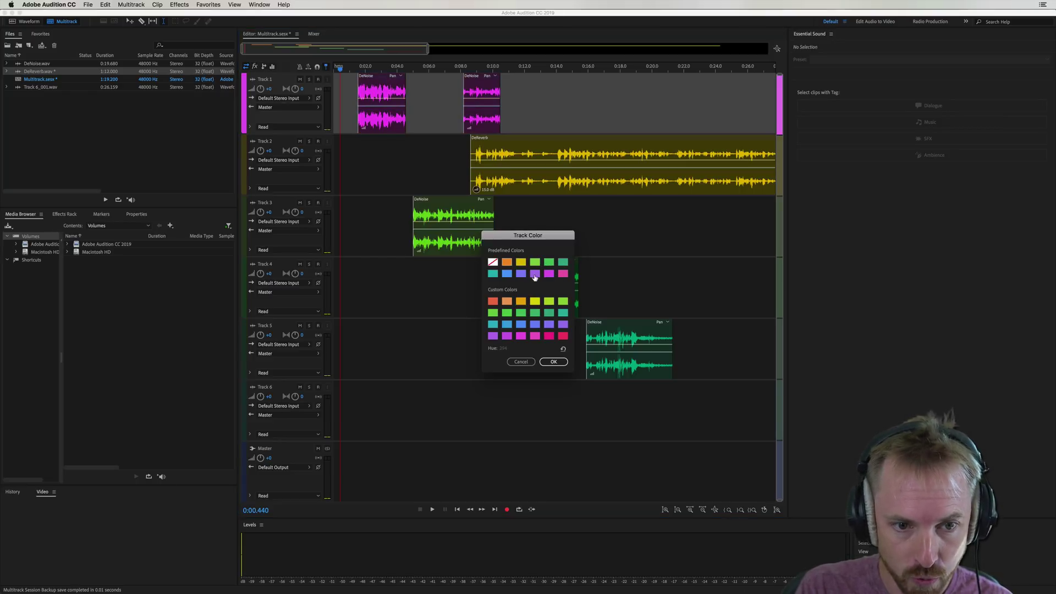
click(534, 275)
click(507, 275)
click(493, 274)
click(505, 263)
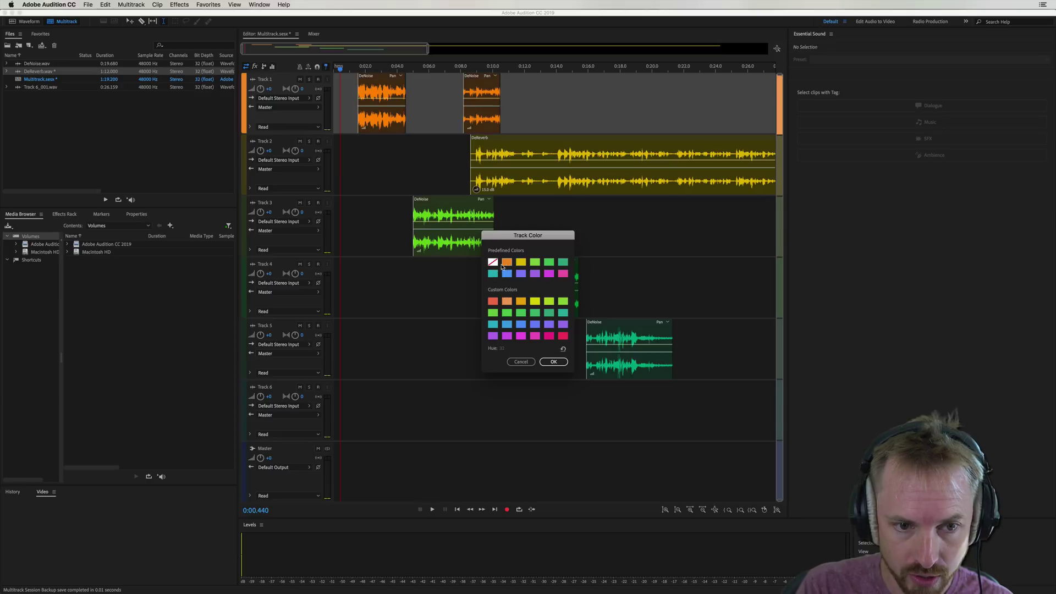
Try a lighter custom orange and a yellow hue, then cancel to keep Track 1 orange
click(511, 302)
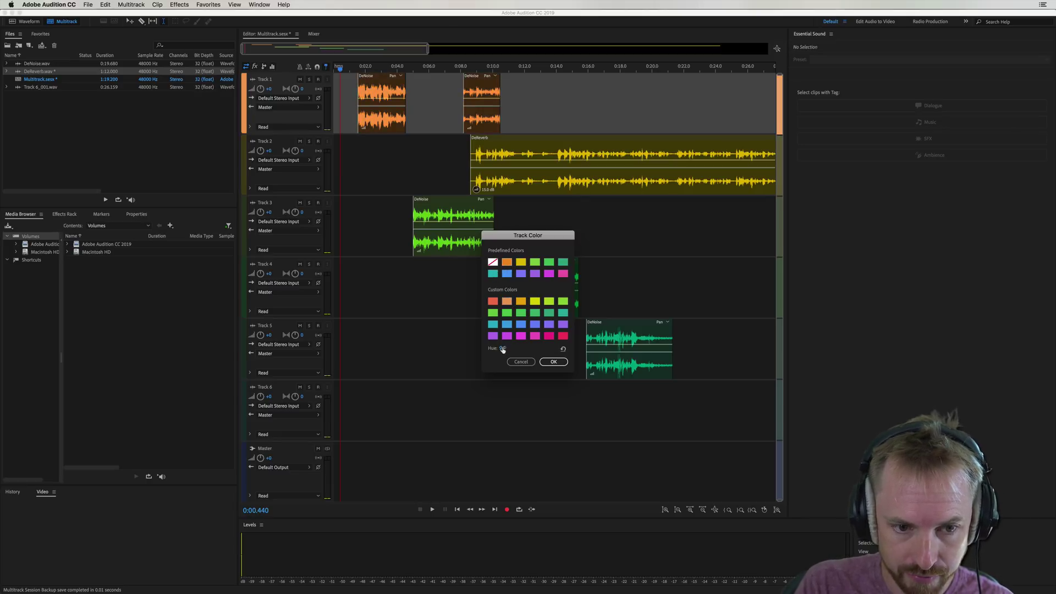
drag(502, 349, 525, 360)
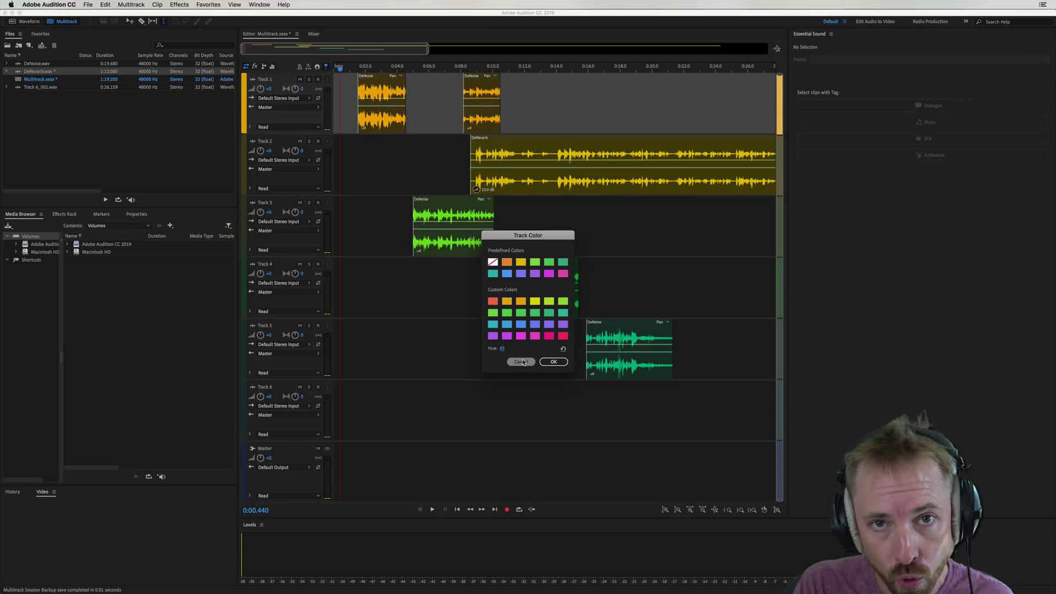
click(521, 362)
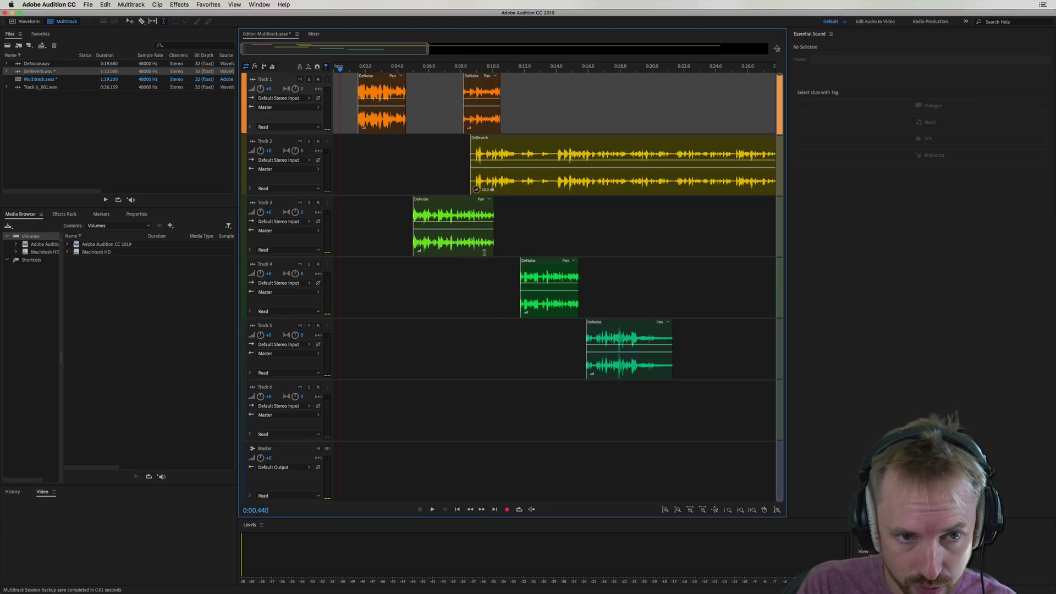
Try time ranges across Tracks 1–3 and Track 2, then select all clips with Cmd+A
drag(380, 113, 495, 225)
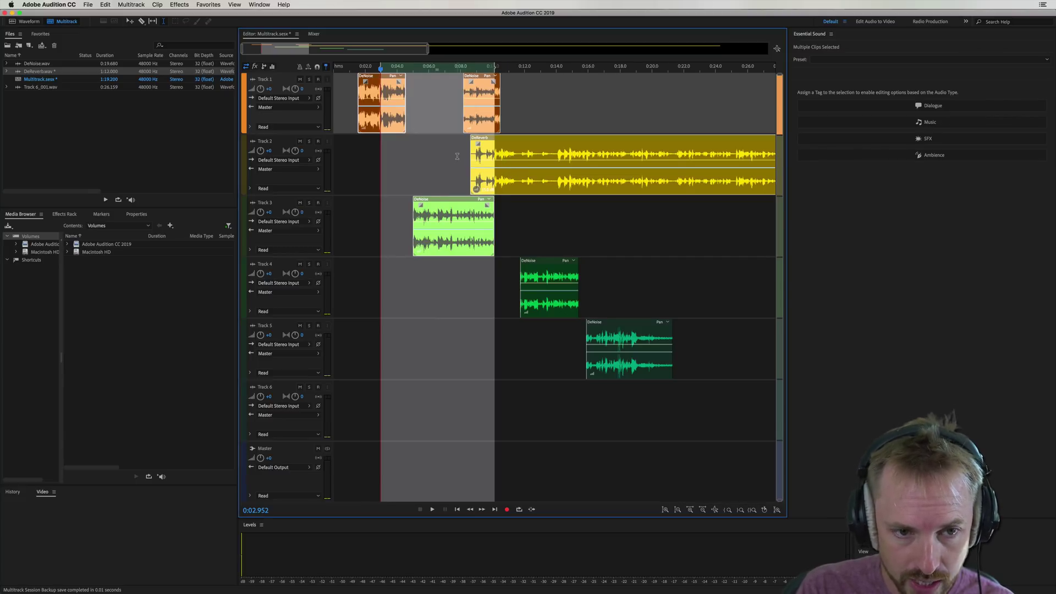
drag(456, 163, 334, 144)
click(356, 114)
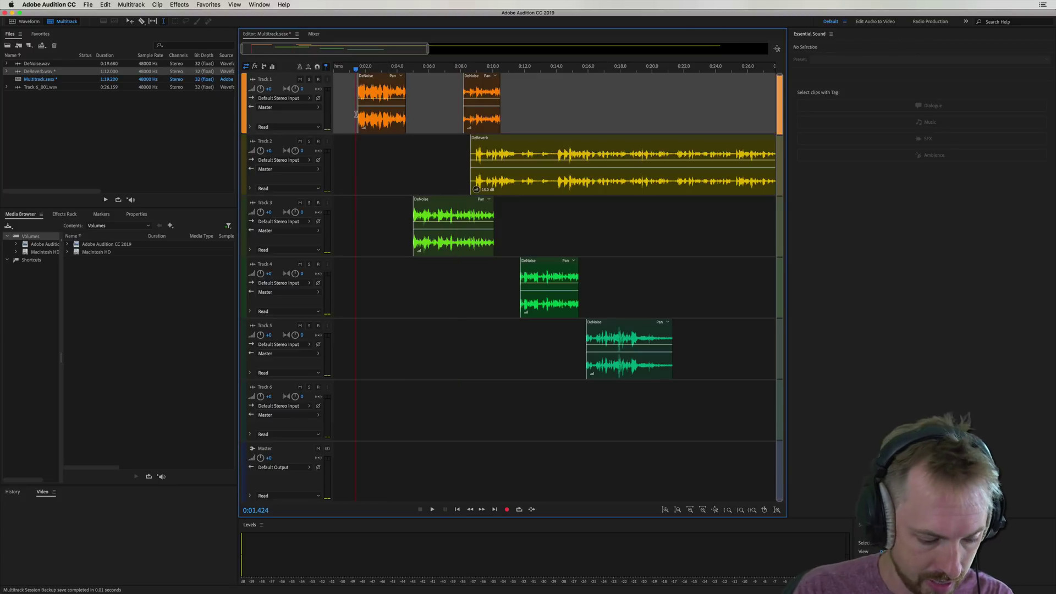
key(super+a)
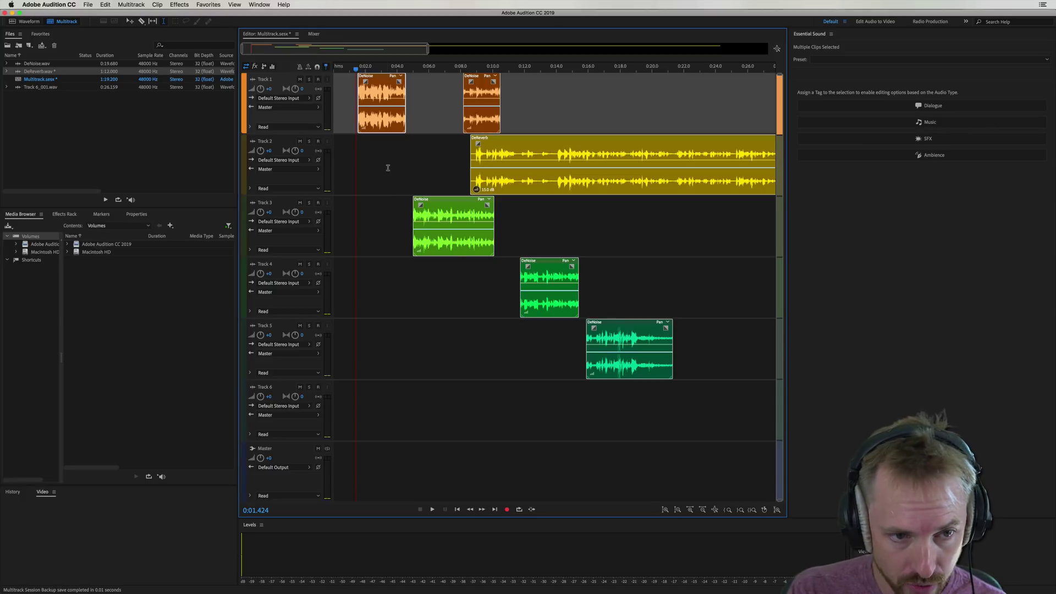
Lower the DeReverb clip's volume, check its waveform, then select Tracks 3, 4 and 5
click(344, 116)
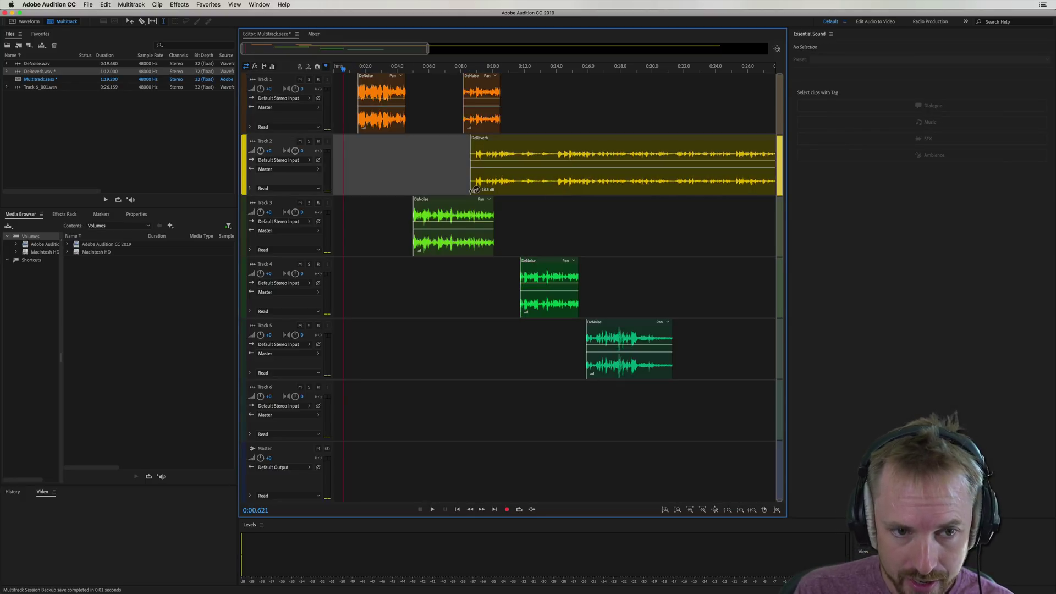
drag(476, 189, 463, 194)
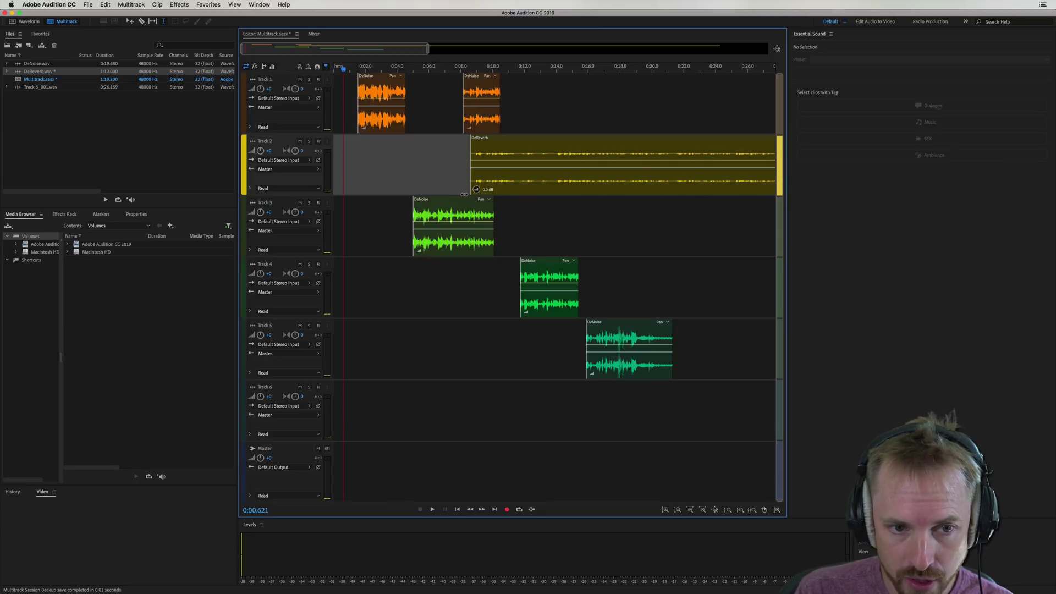
double_click(504, 189)
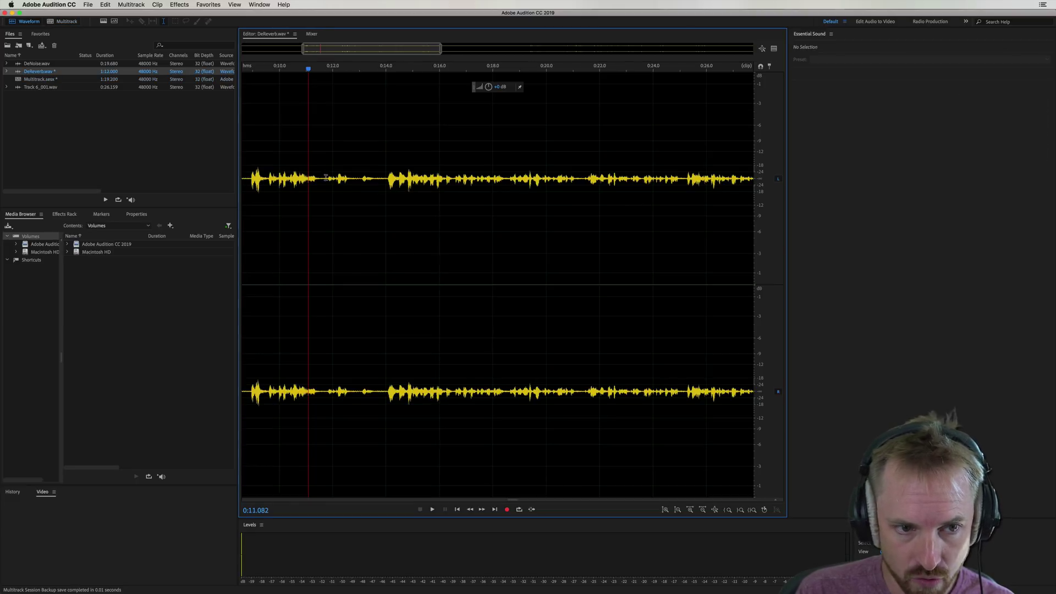
key(0)
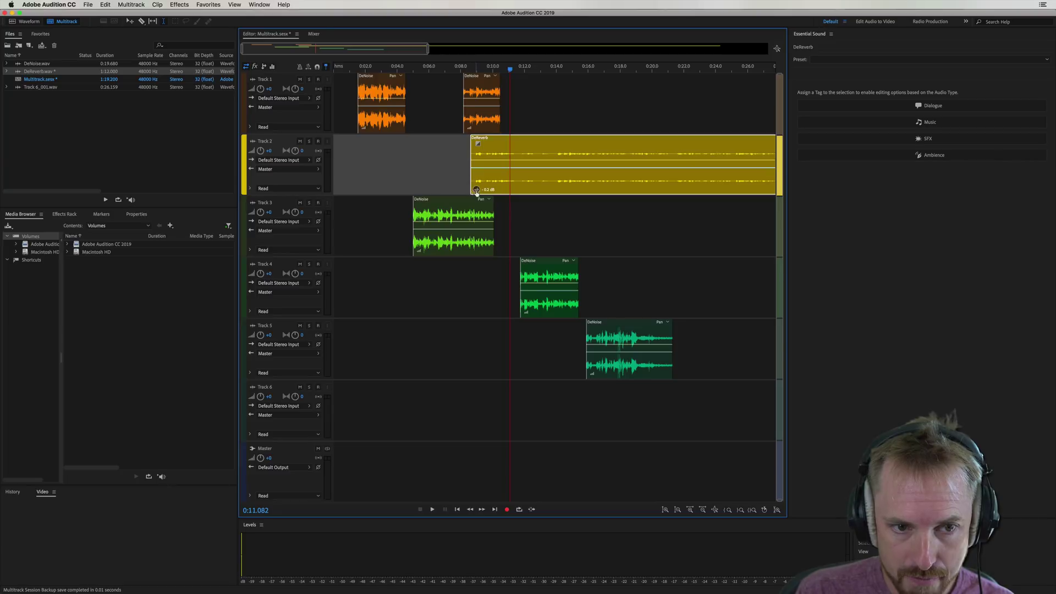
click(419, 255)
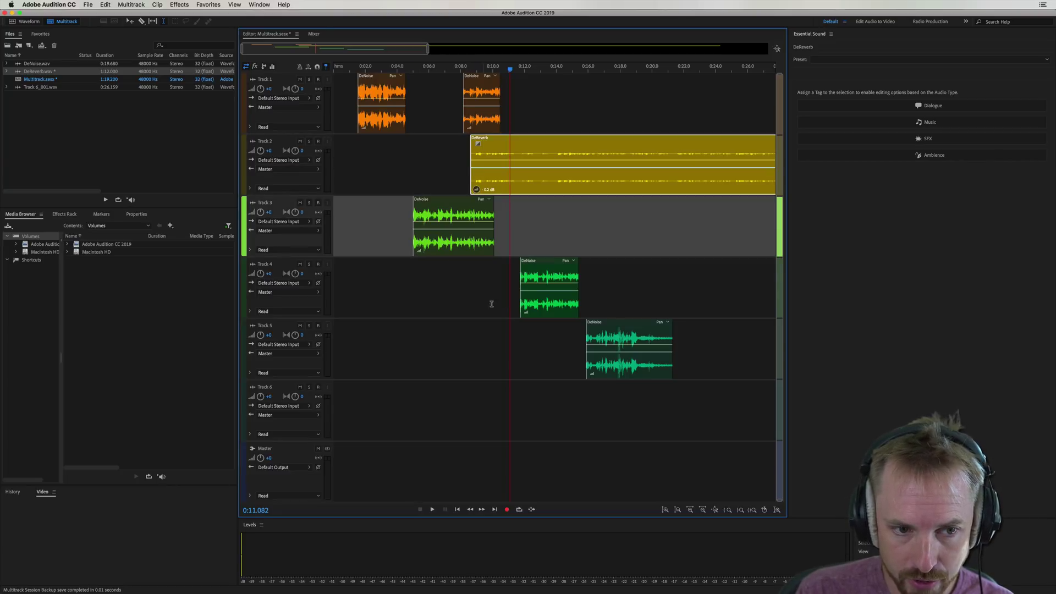
click(526, 315)
click(592, 373)
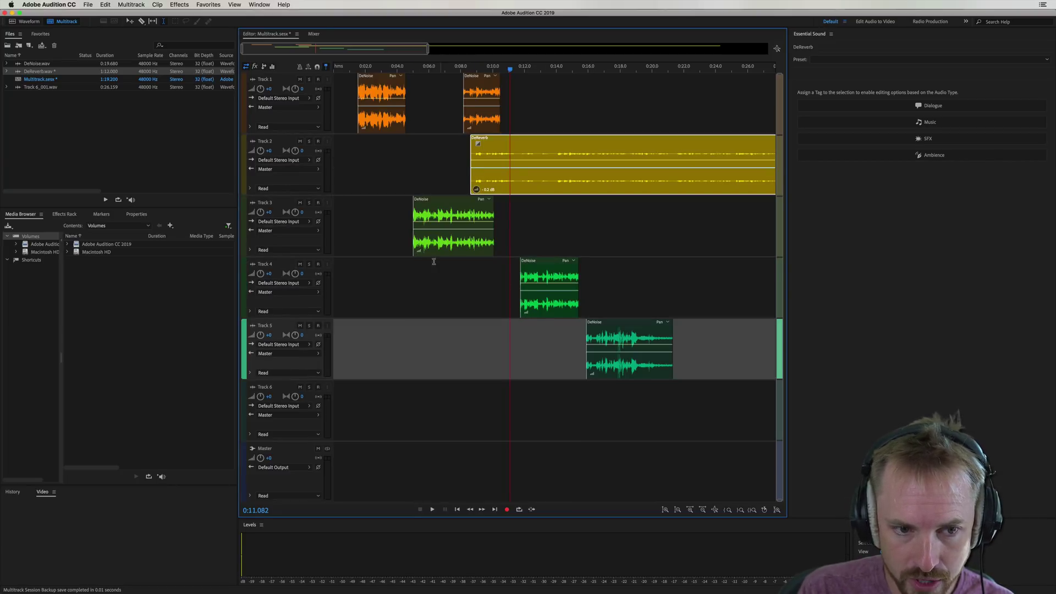
Raise and fine-tune the DeReverb clip's volume, recheck its waveform, and place the playhead near 6.7 s
click(477, 189)
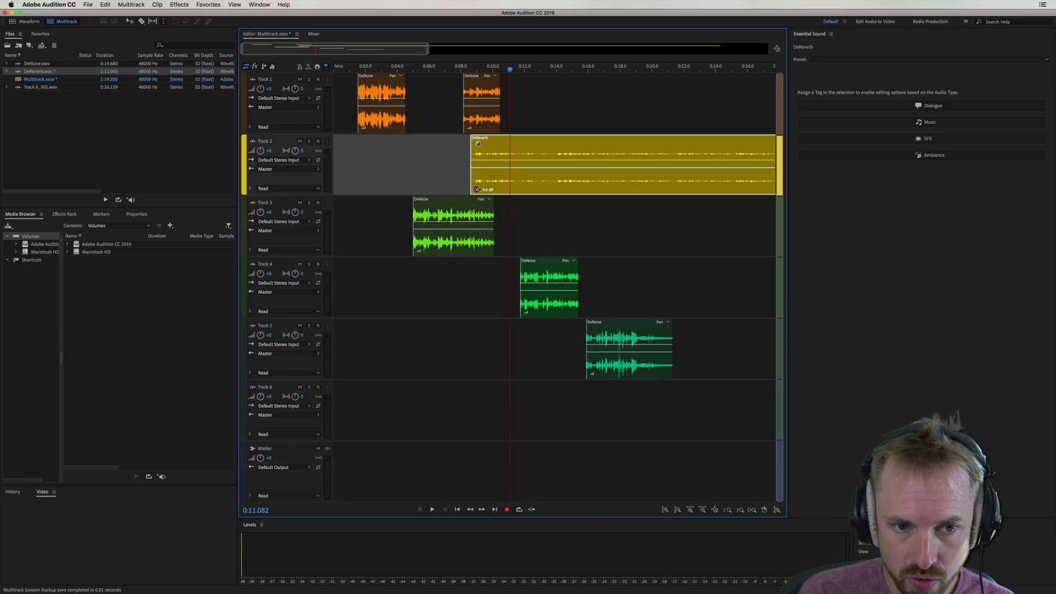
mouse_move(476, 190)
mouse_down()
mouse_move(506, 190)
mouse_move(485, 192)
mouse_move(496, 195)
mouse_up()
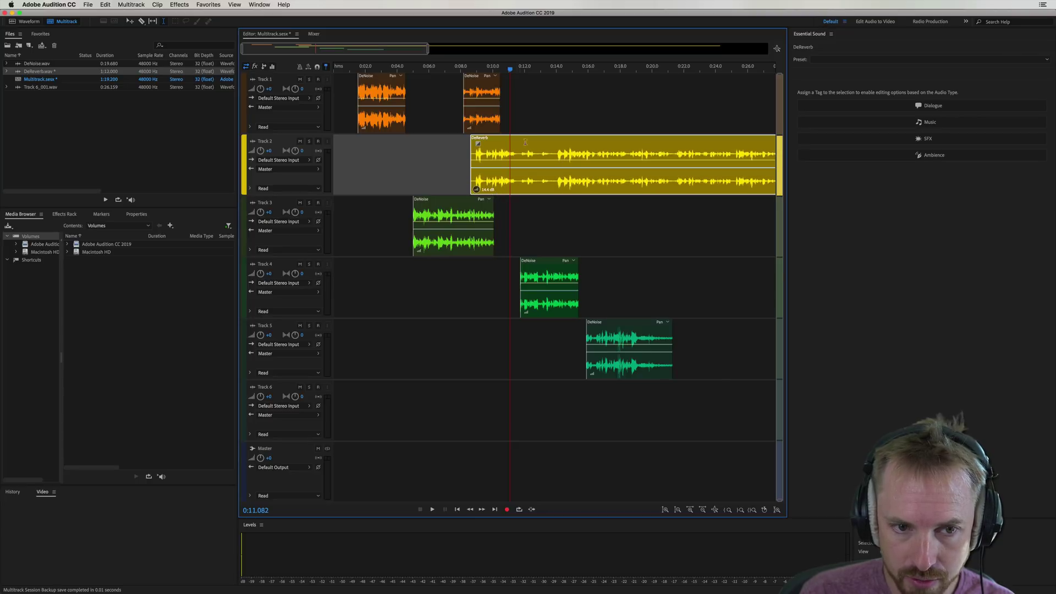
double_click(554, 154)
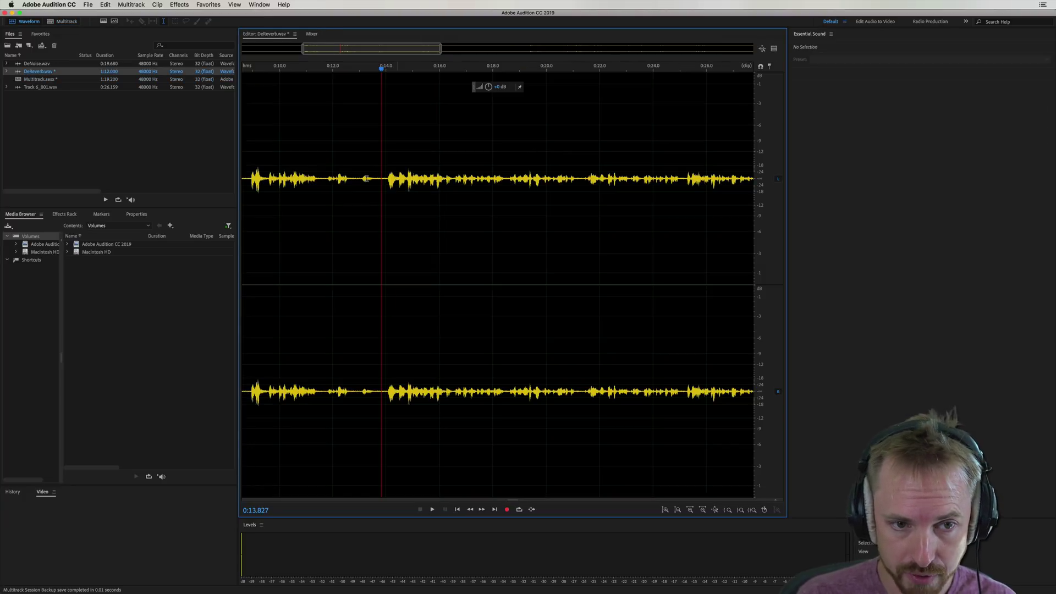
click(62, 21)
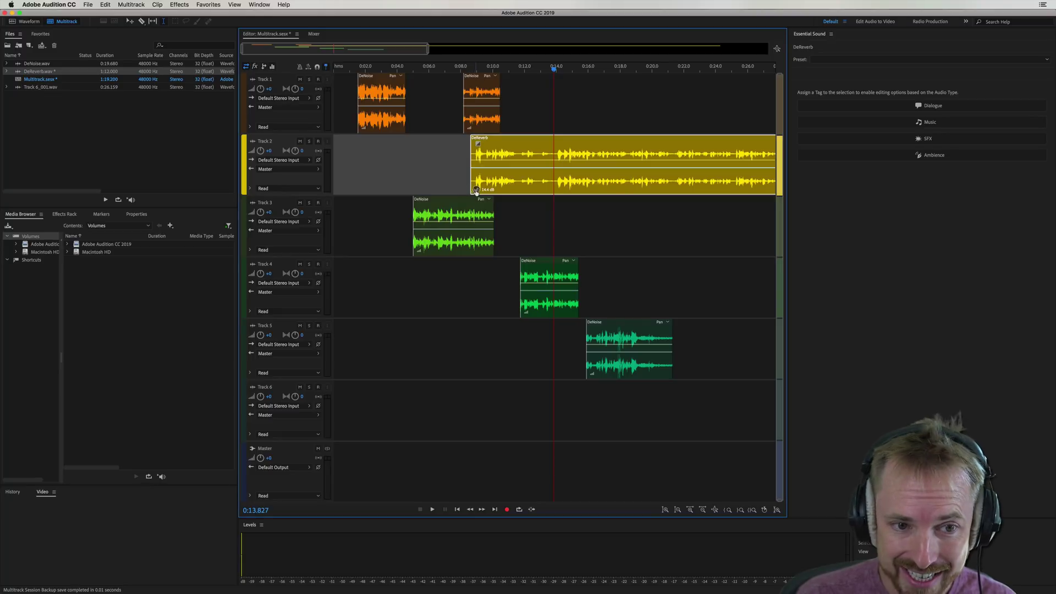
drag(476, 191, 570, 189)
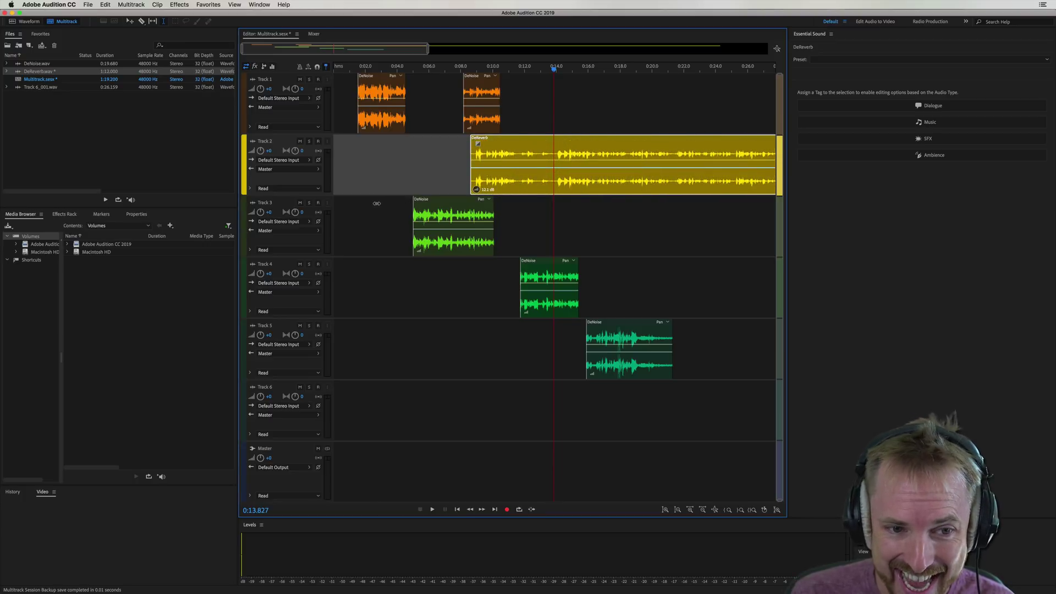
drag(376, 203, 378, 202)
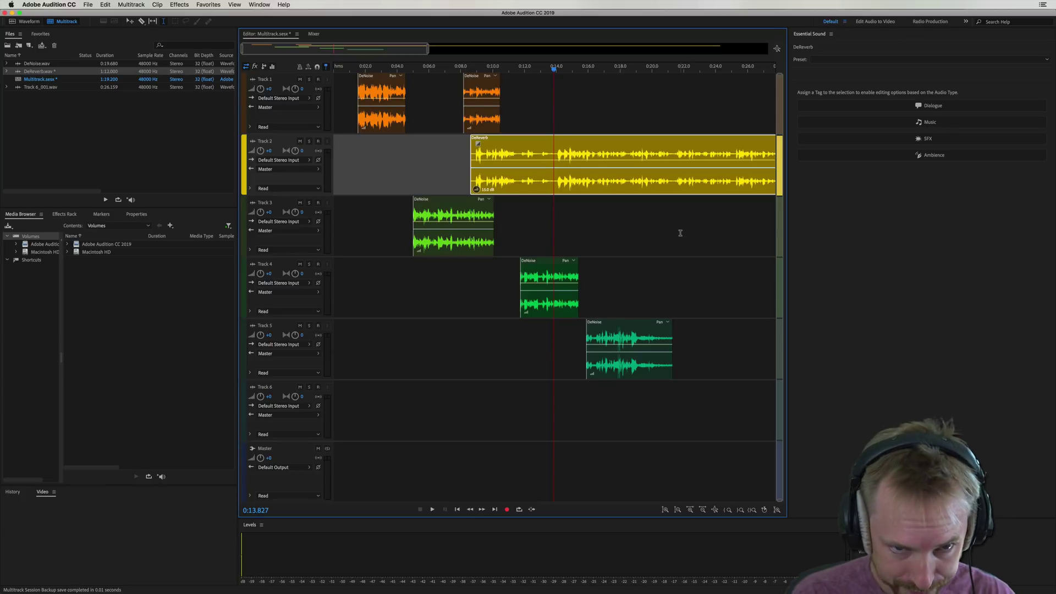
click(441, 169)
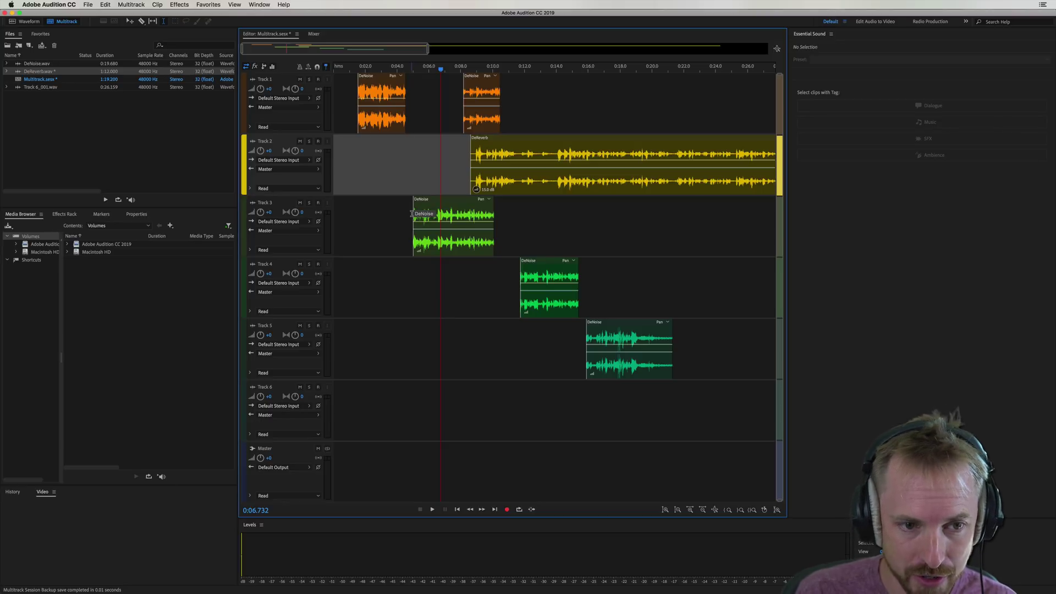
Trim Track 3's DeNoise clip to start just before 0:06, undoing a time-stretch on Track 1
mouse_move(413, 211)
mouse_down()
mouse_move(384, 212)
mouse_move(427, 213)
mouse_up()
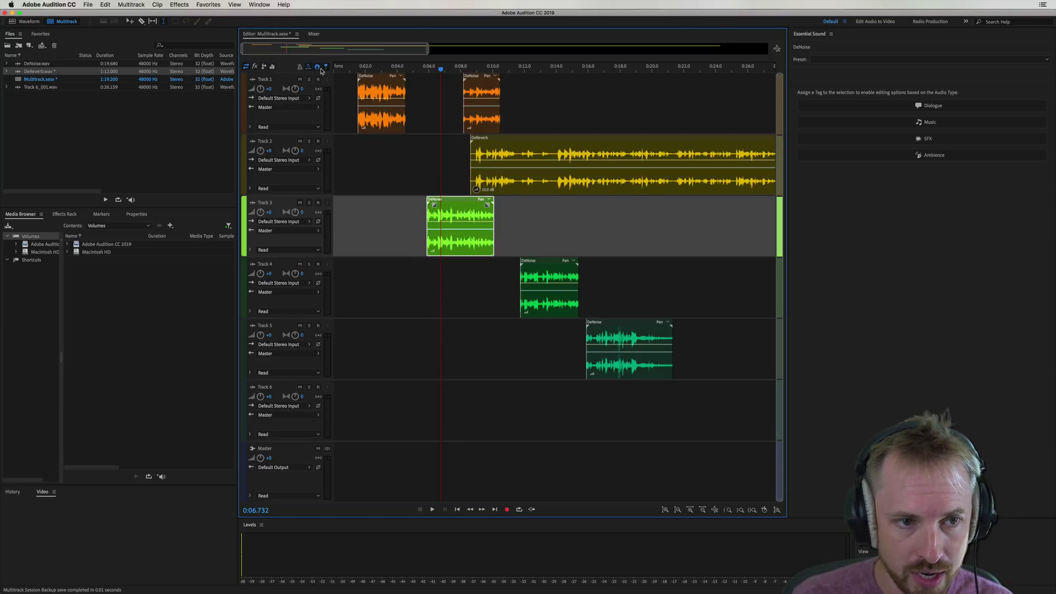
drag(365, 83, 341, 87)
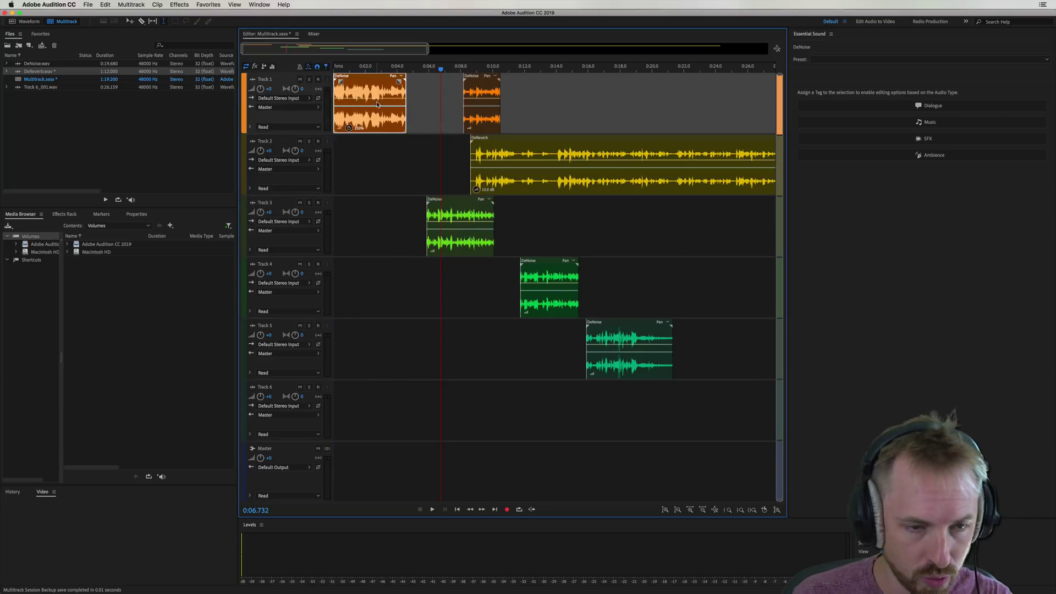
key(super+z)
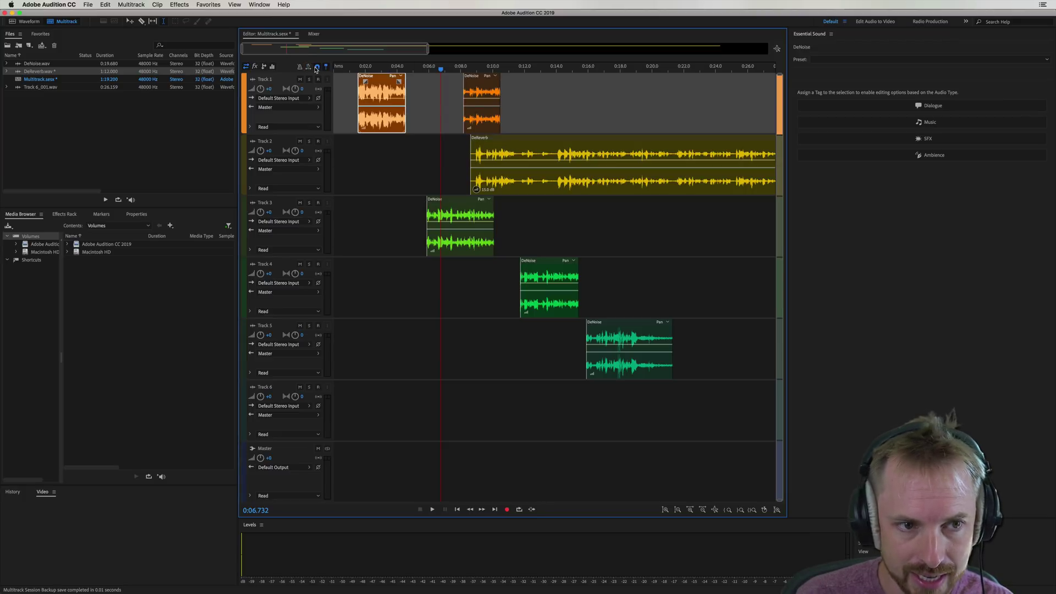
click(367, 173)
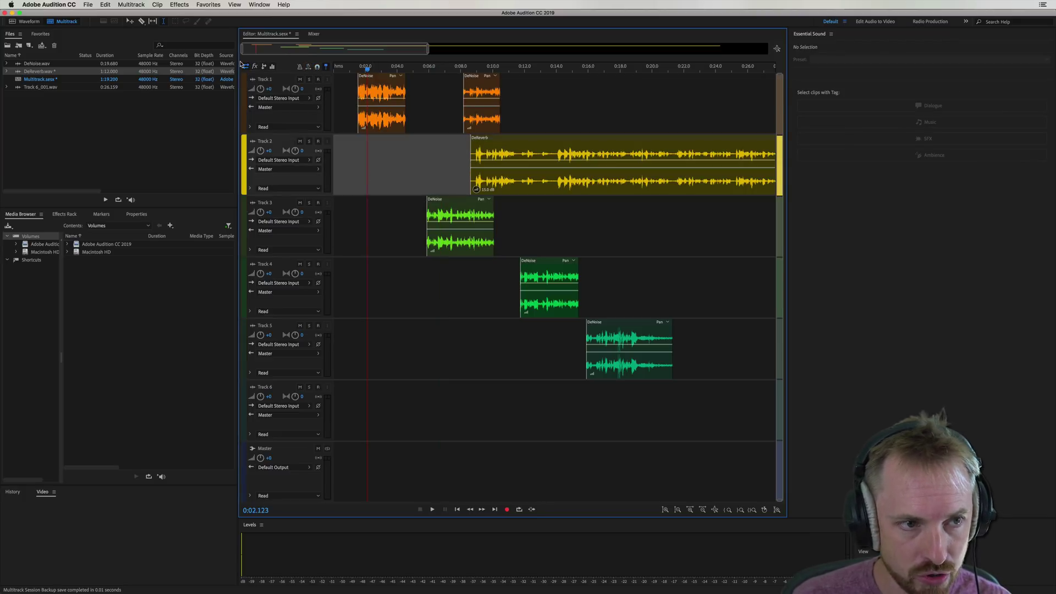
Add three new stereo audio tracks to the session
click(138, 6)
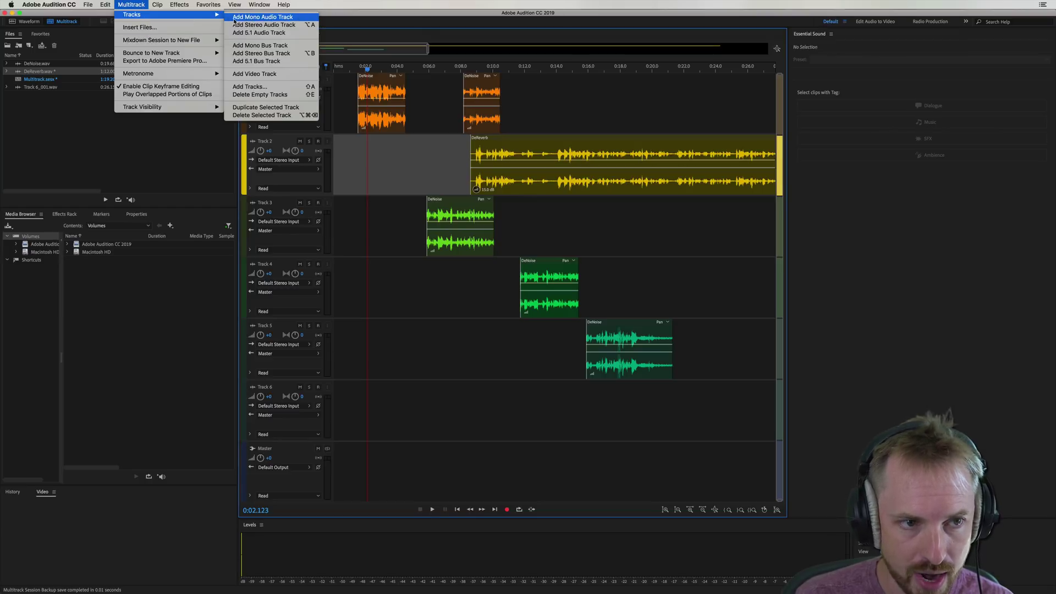
click(234, 18)
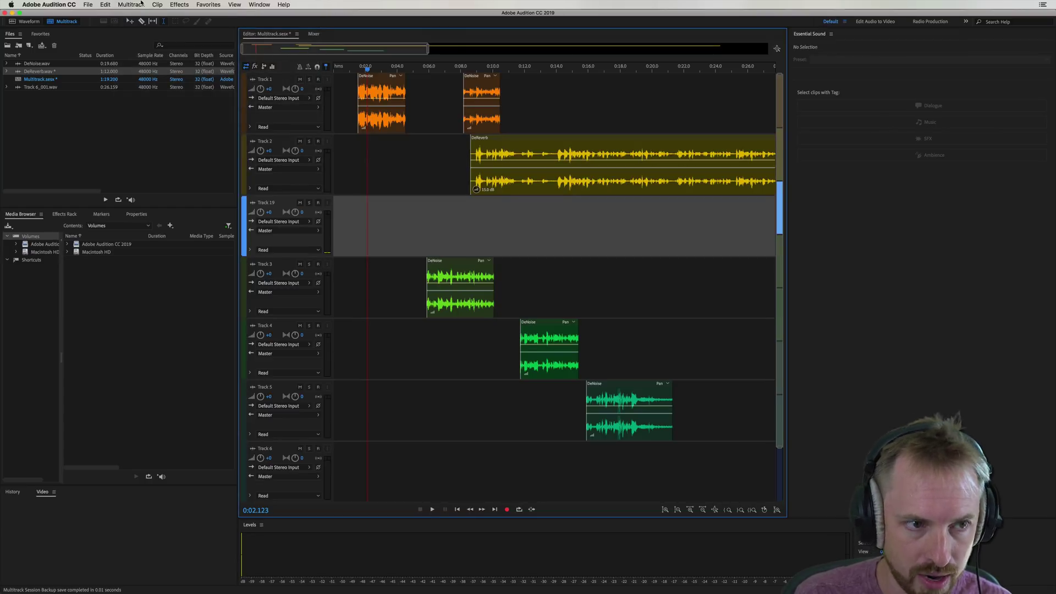
click(138, 6)
mouse_move(182, 15)
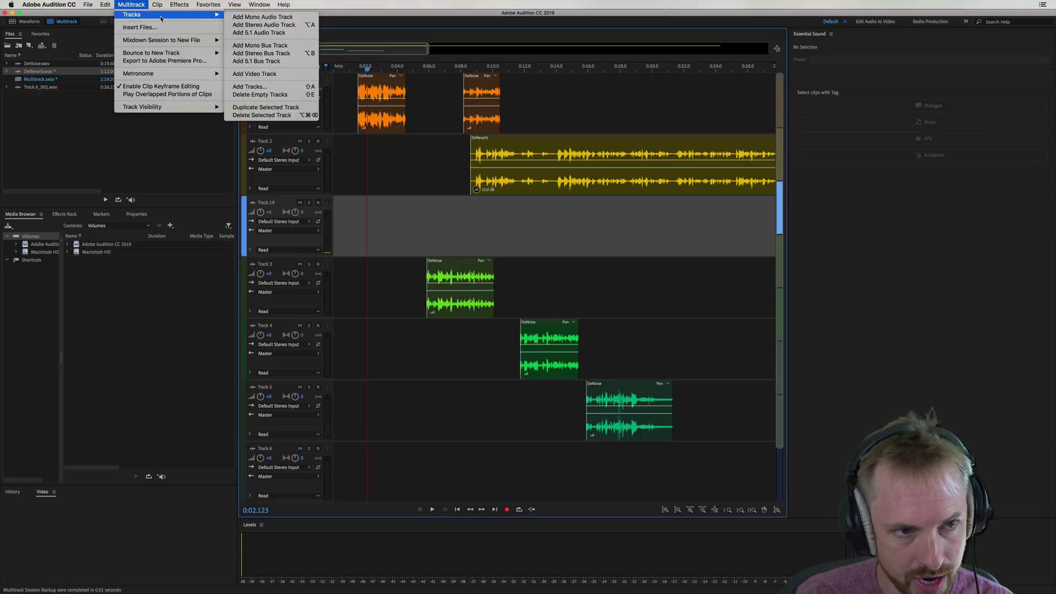
click(244, 27)
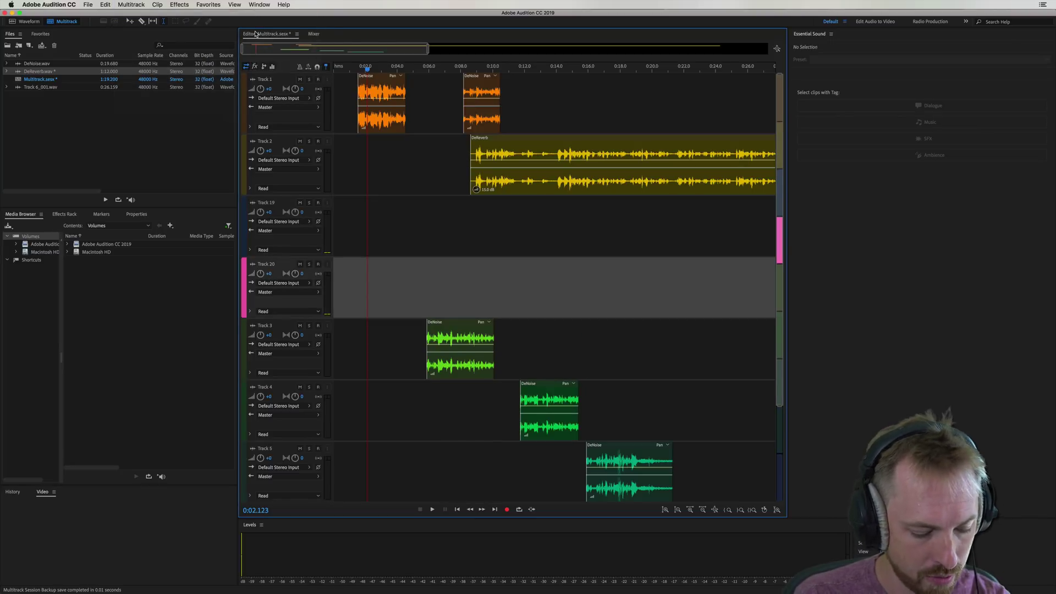
key(alt+a)
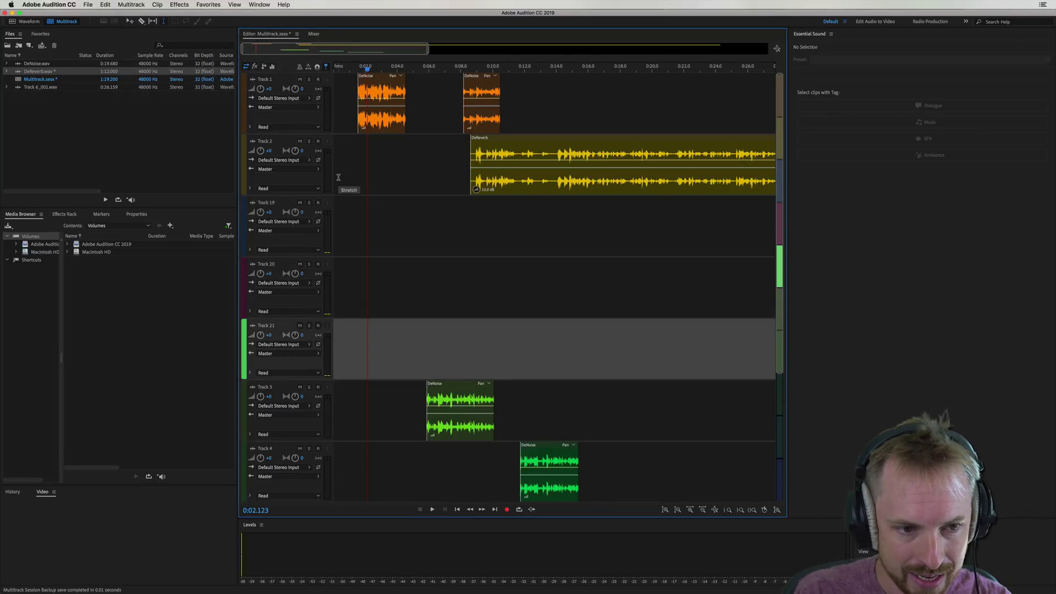
Use Add Tracks to add 20 audio tracks and 2 bus tracks
click(132, 5)
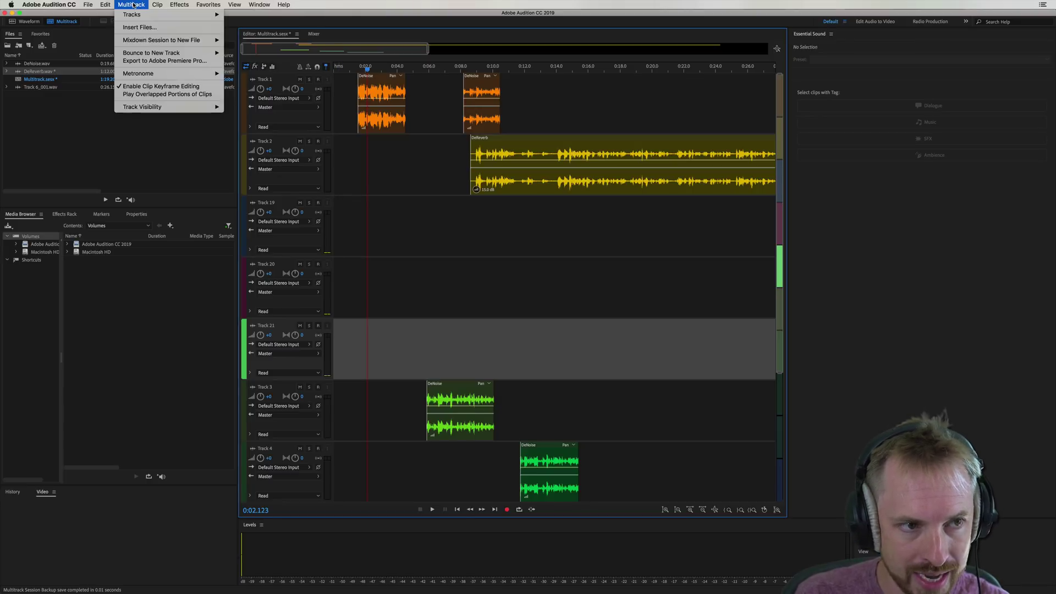
mouse_move(133, 15)
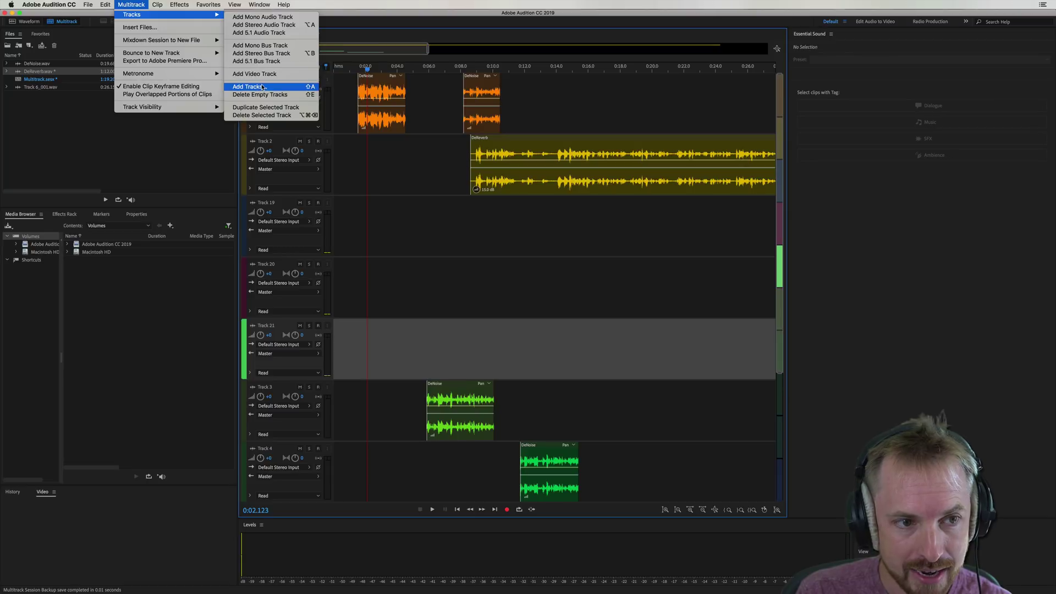
click(284, 90)
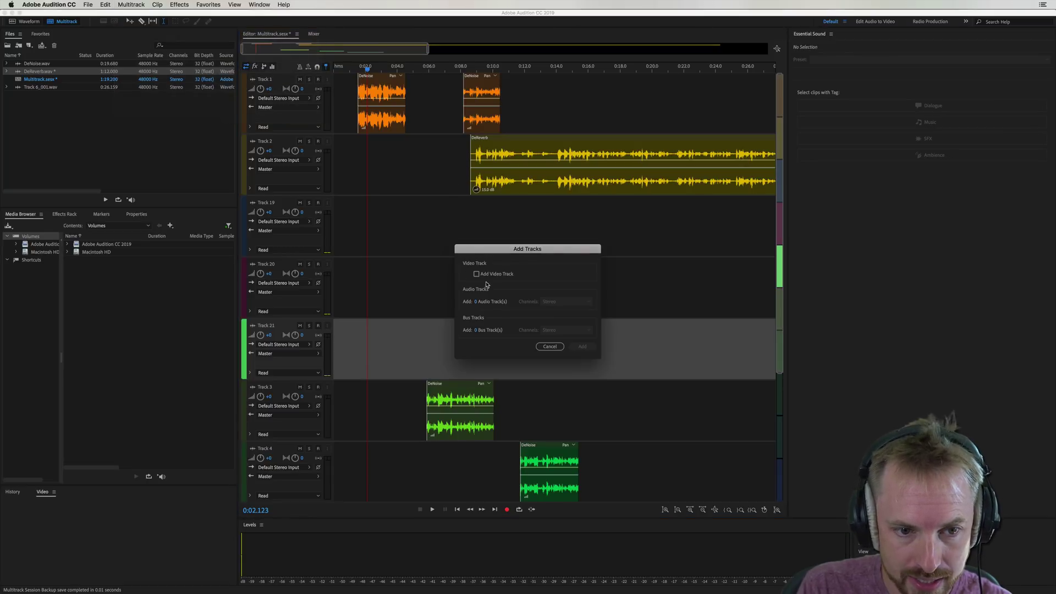
text(20)
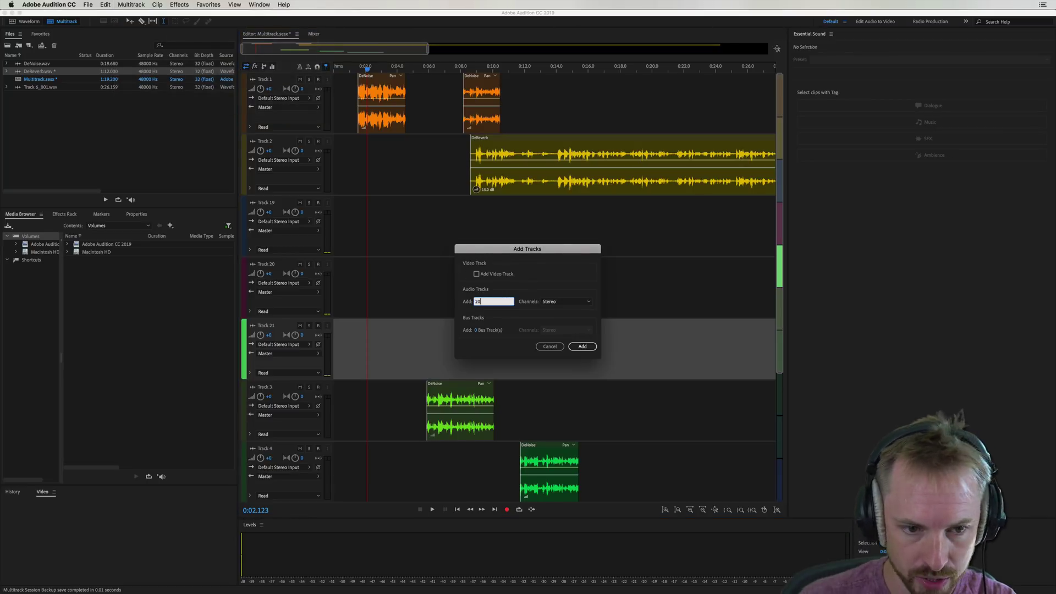
click(472, 330)
text(2)
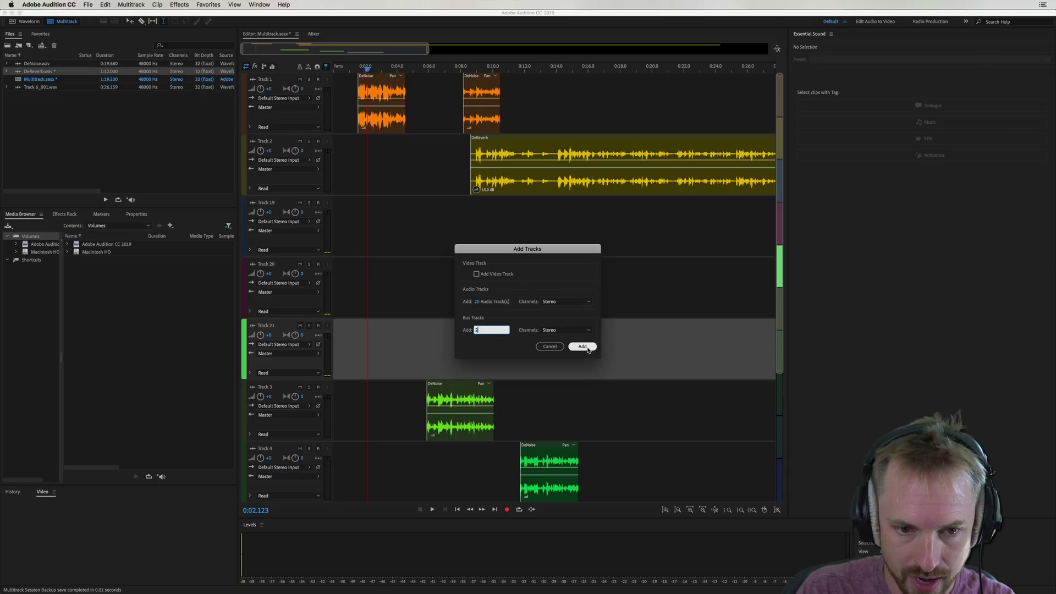
click(583, 346)
scroll(389, 217, up, 2)
scroll(392, 219, down, 10)
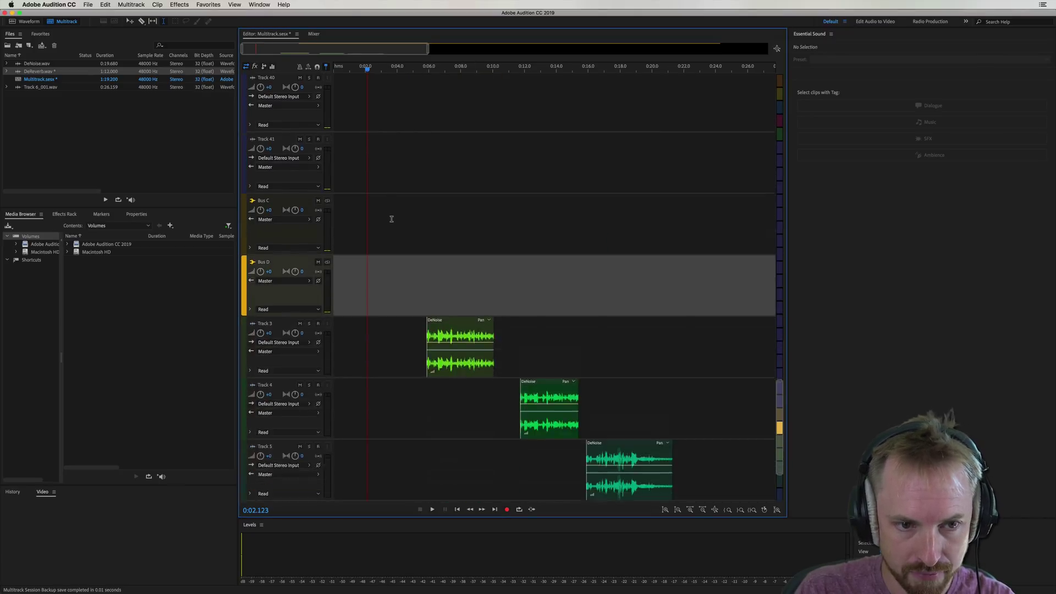
Zoom out to show every track, then run Delete Empty Tracks
key(super+z)
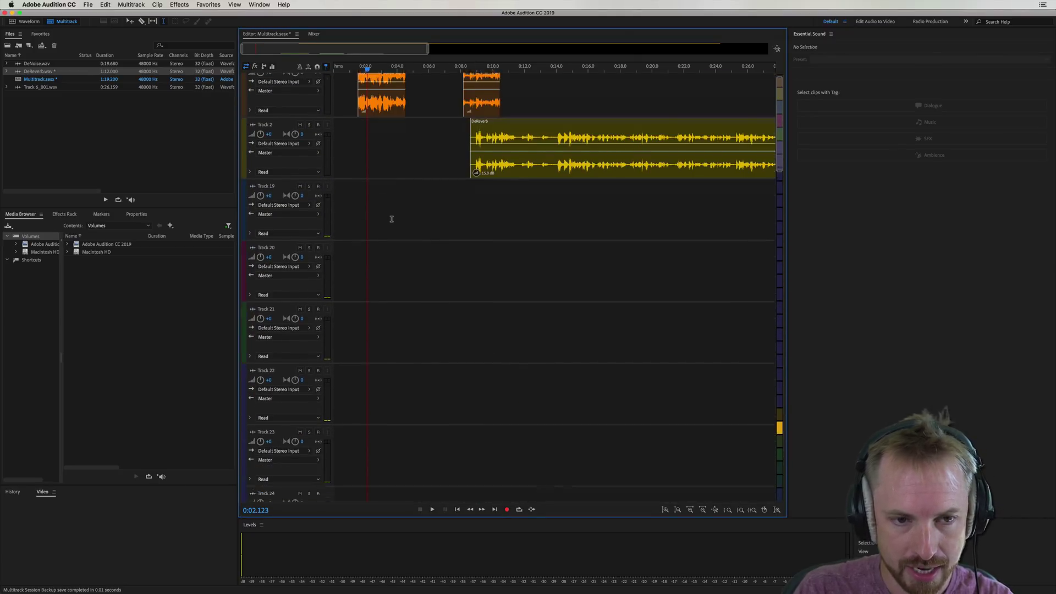
key(super+z)
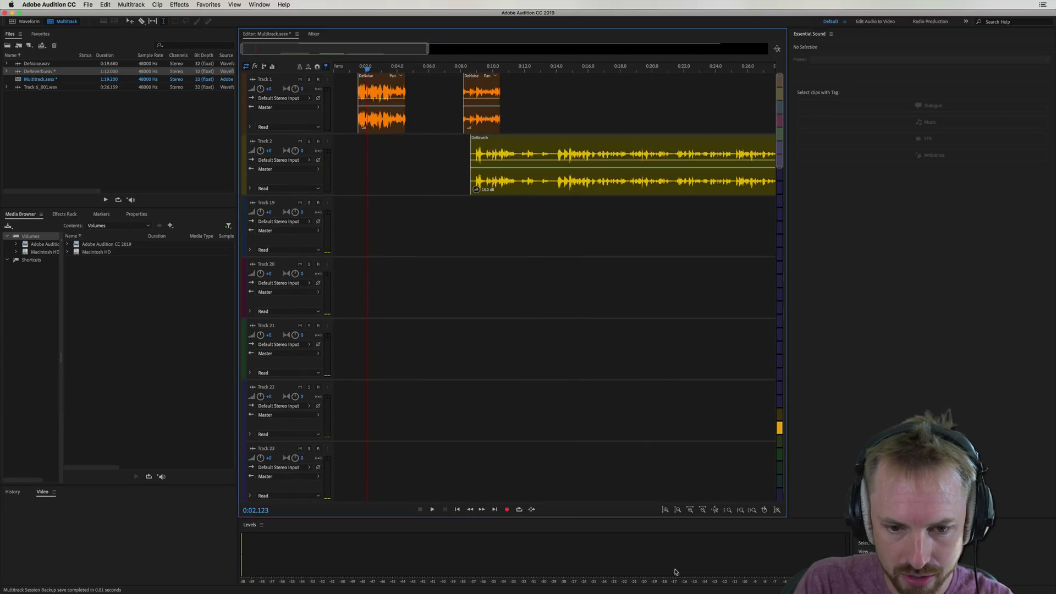
click(714, 509)
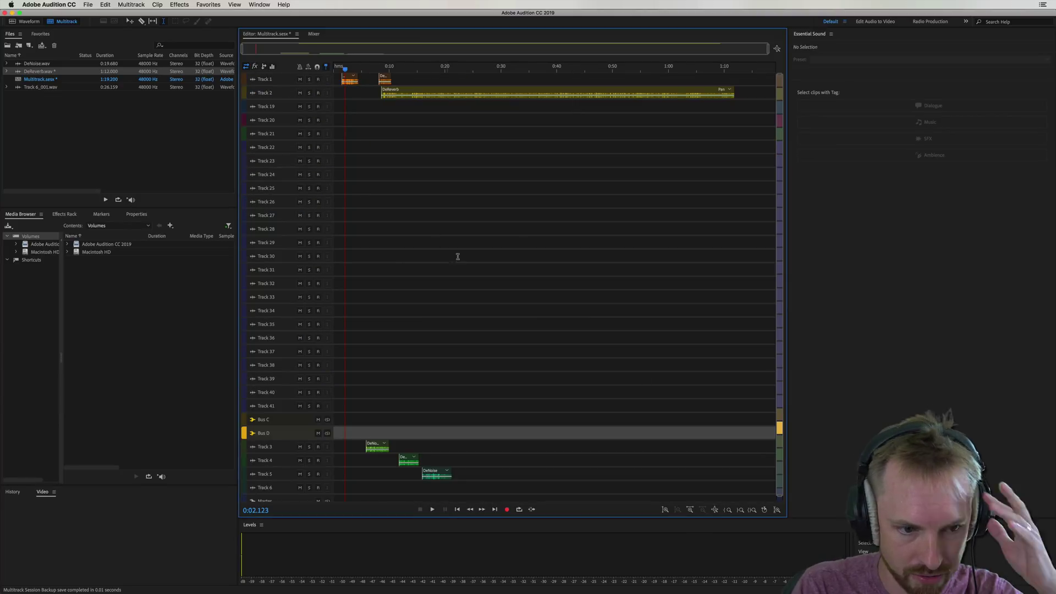
click(132, 5)
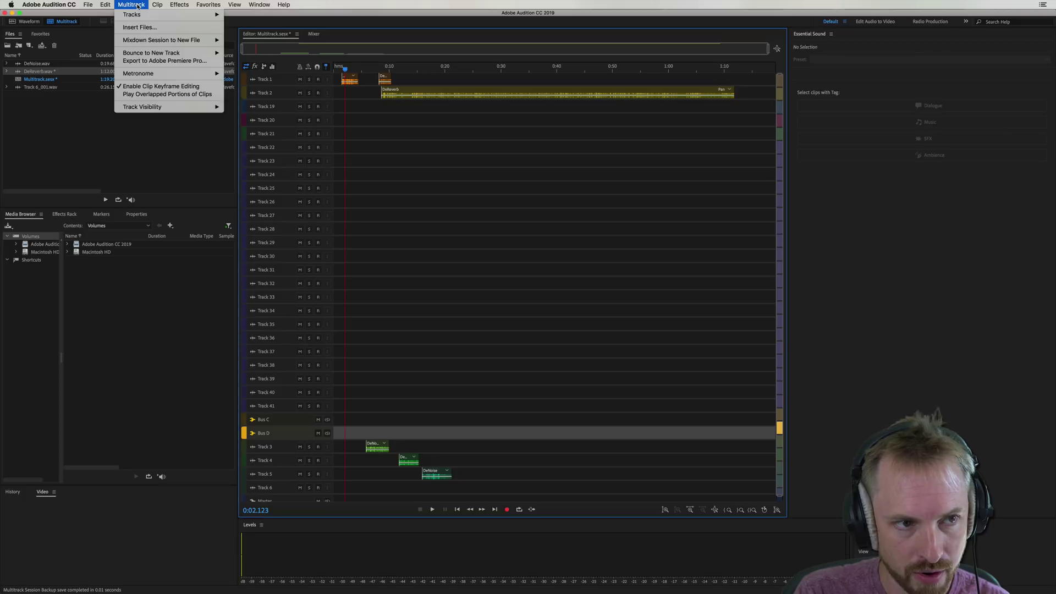
mouse_move(139, 14)
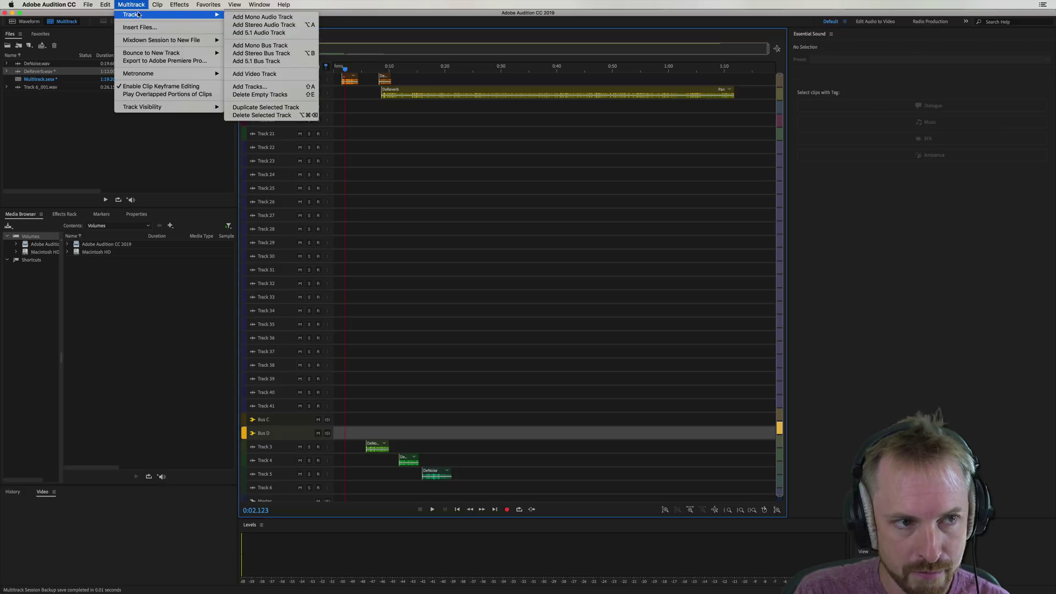
click(264, 95)
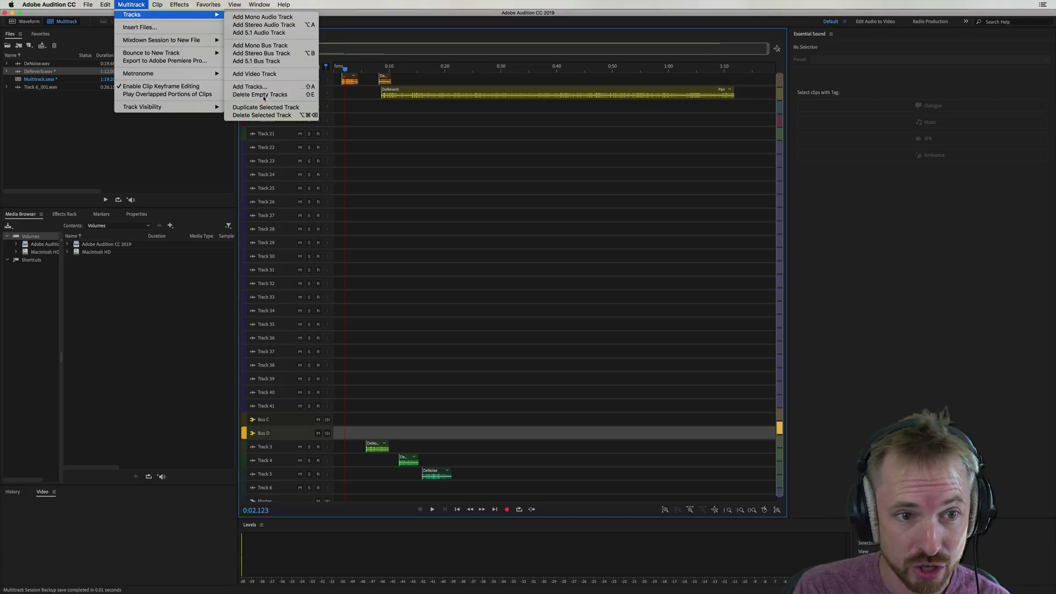
Expand the tracks and delete Bus C and Bus D with Delete Selected Track
click(715, 509)
click(353, 209)
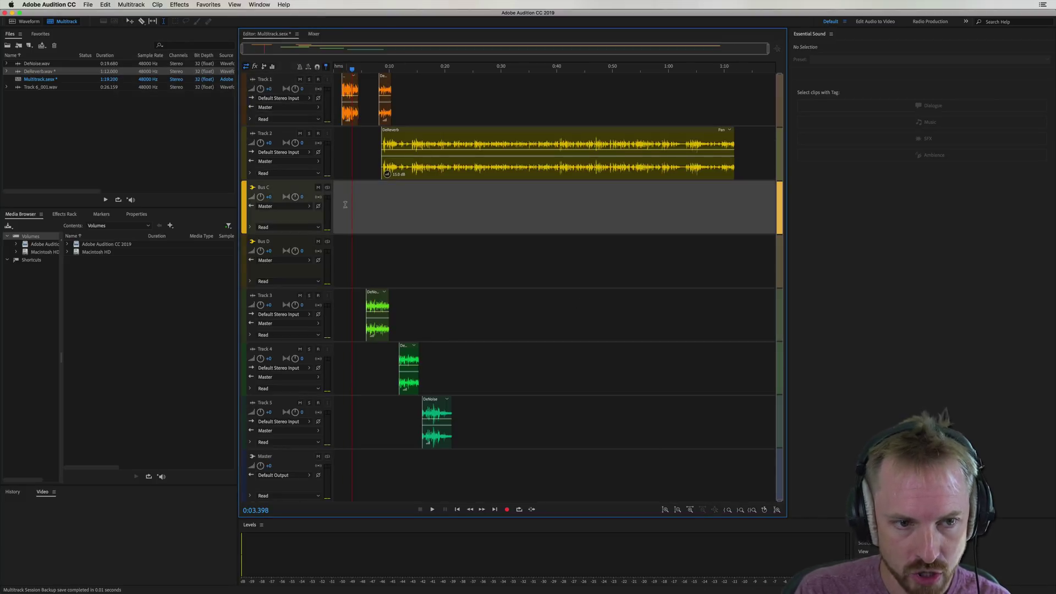
right_click(341, 206)
mouse_move(398, 258)
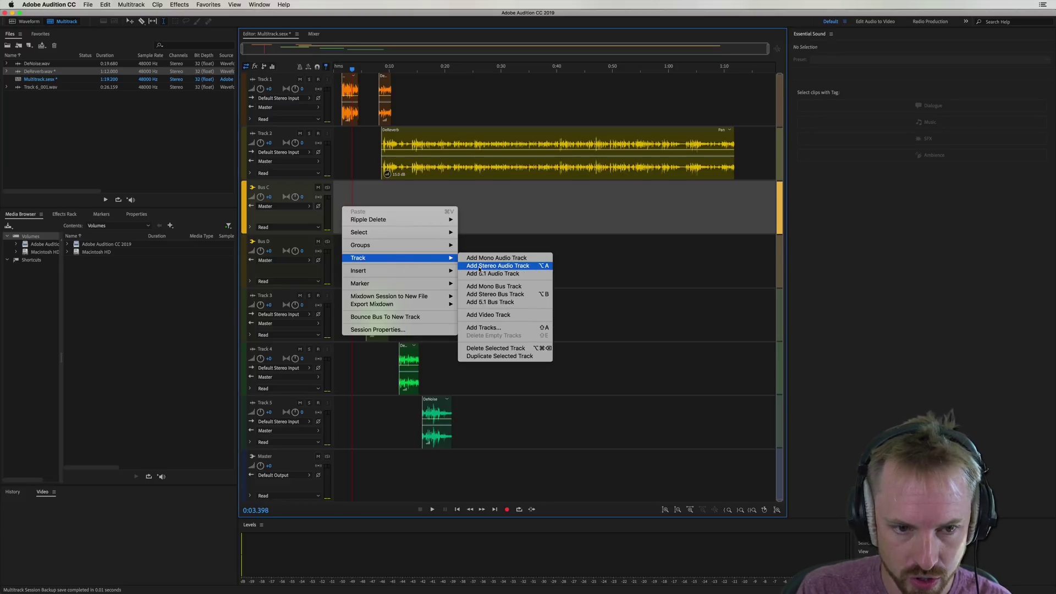
click(508, 349)
right_click(375, 216)
mouse_move(438, 313)
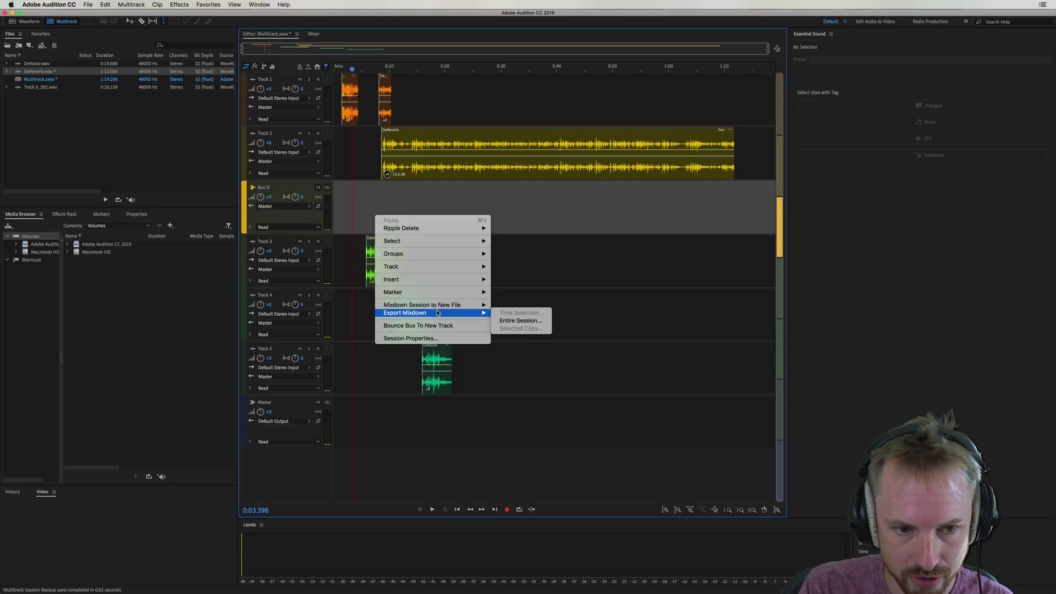
mouse_move(454, 269)
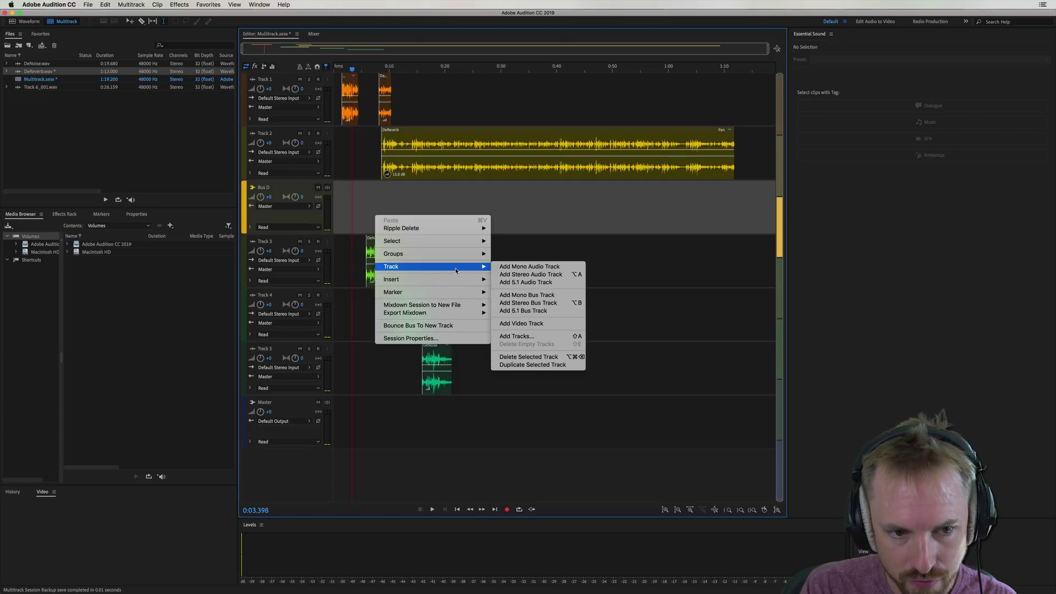
click(541, 359)
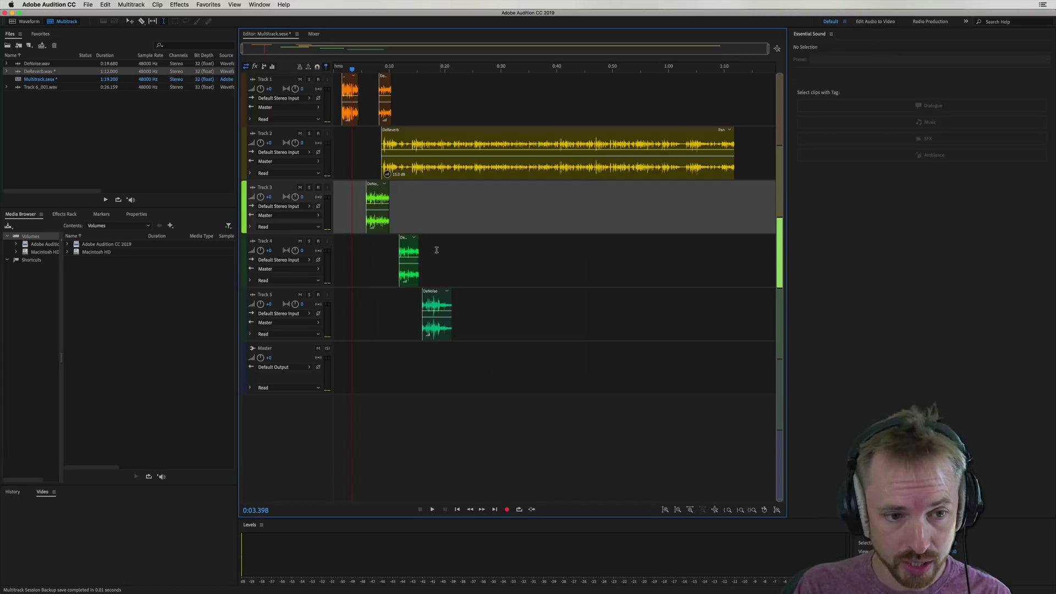
Add a stereo track named VoiceOver below Track 5, then record-arm and solo it
click(350, 325)
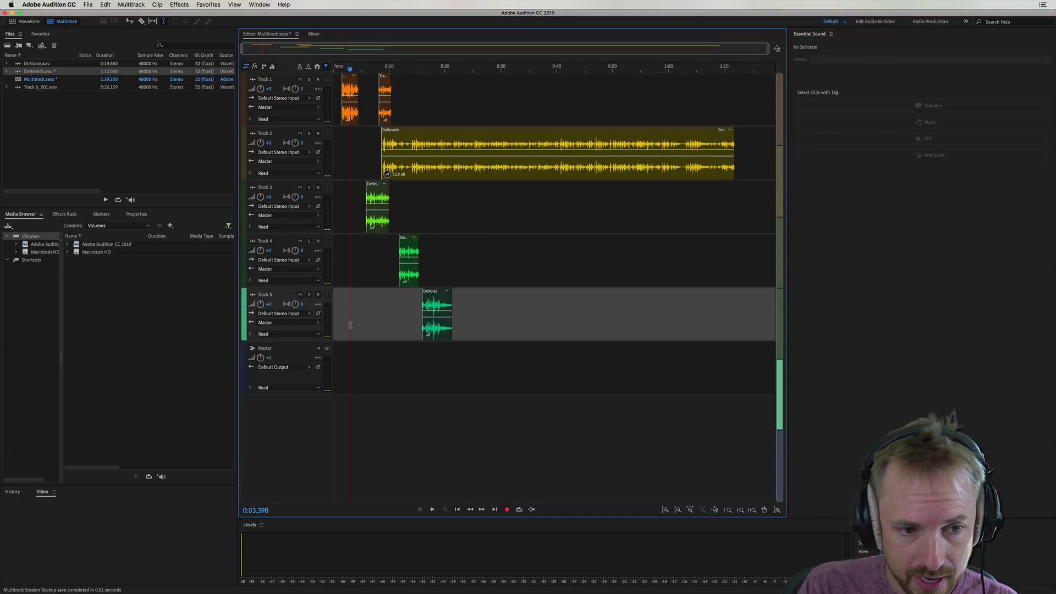
key(alt+a)
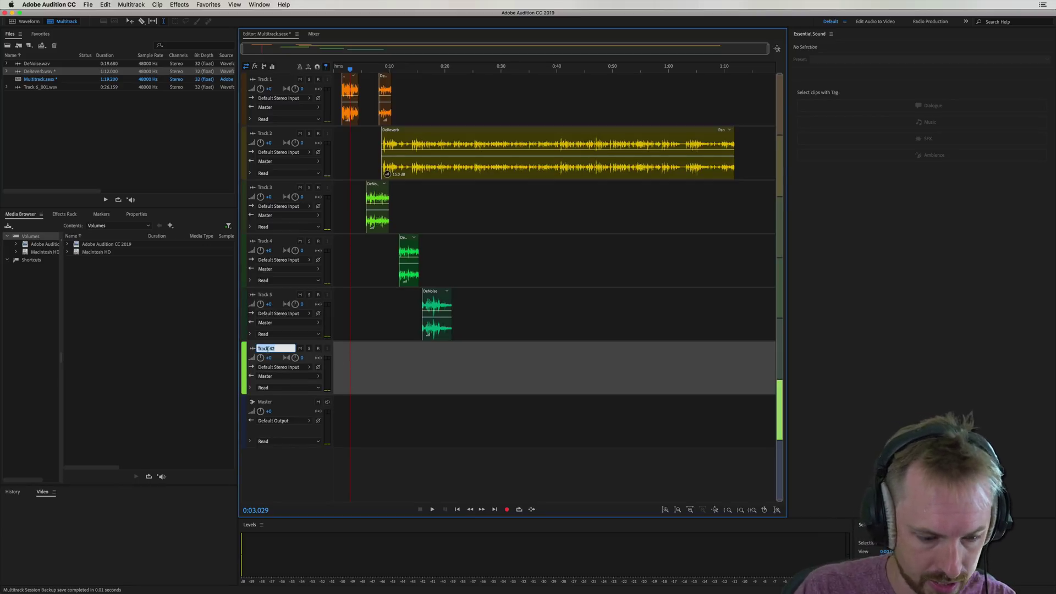
text(VoiceOver)
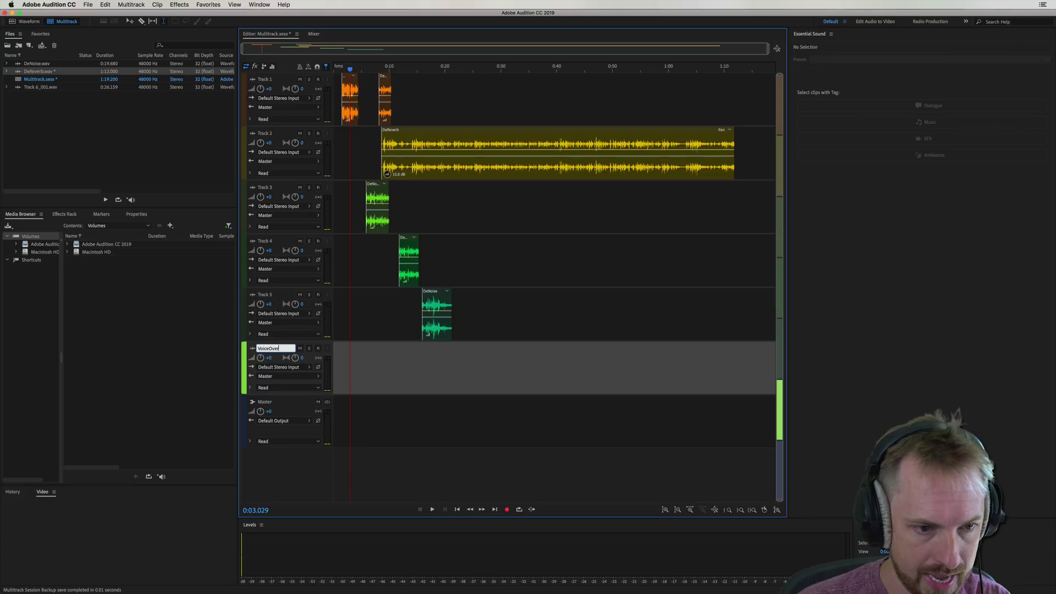
key(Return)
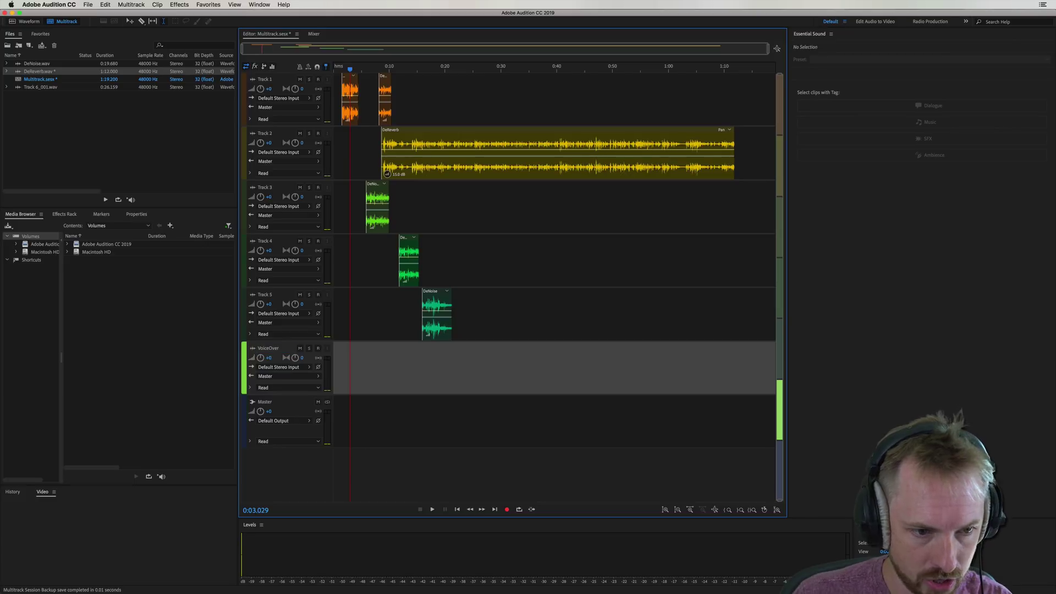
click(318, 349)
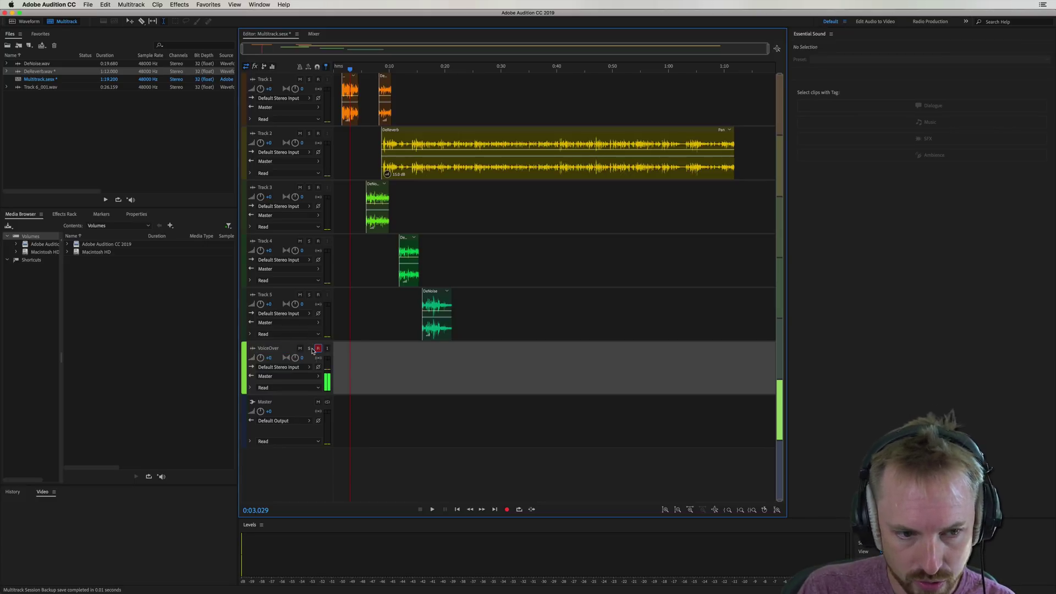
click(309, 349)
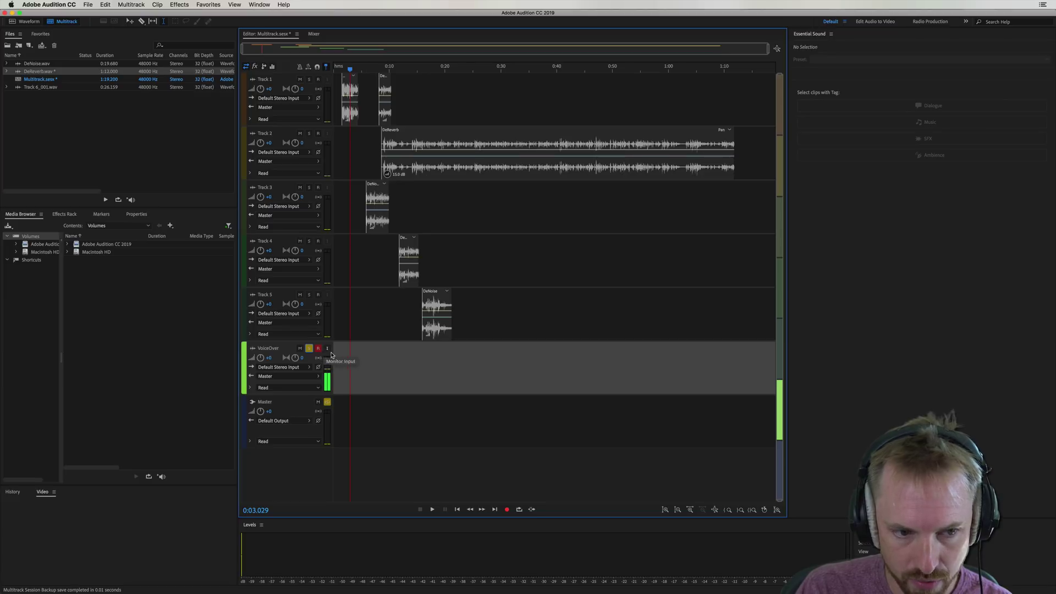
Record a roughly 35-second VoiceOver_002 clip, then turn off VoiceOver's record-arm and solo
click(508, 509)
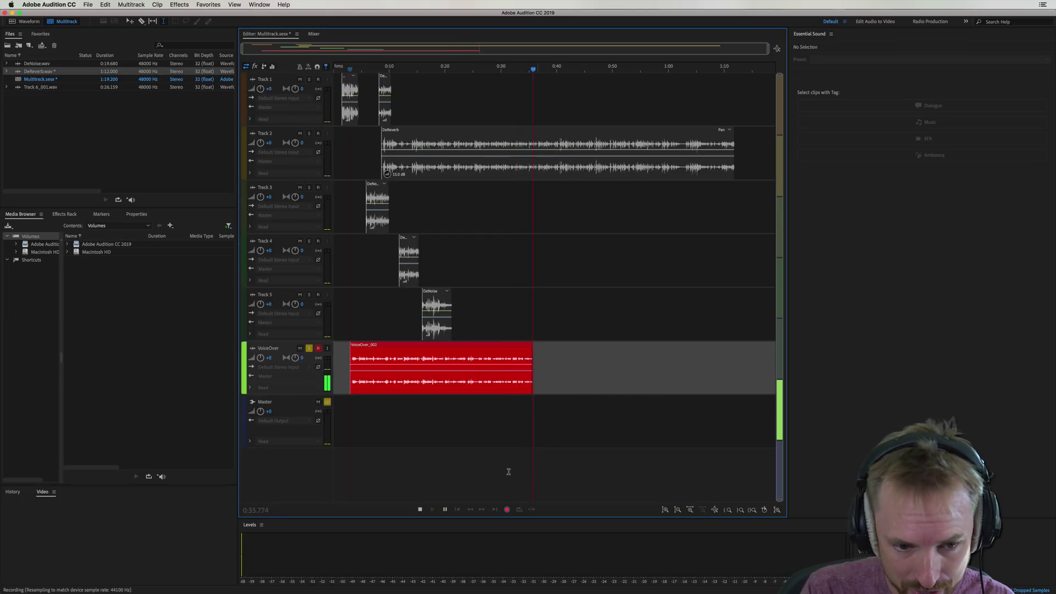
click(421, 509)
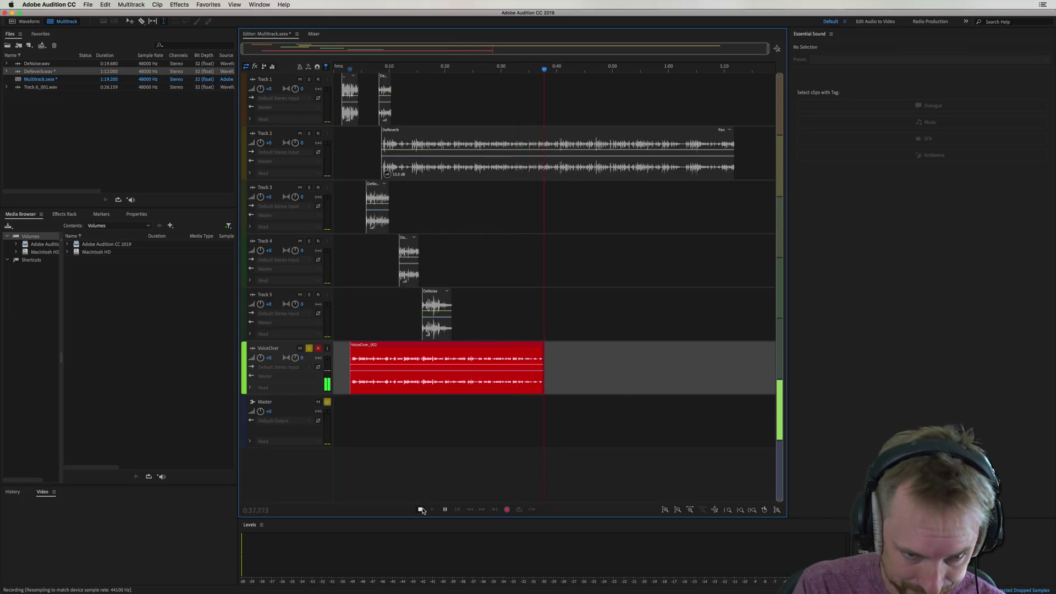
click(318, 348)
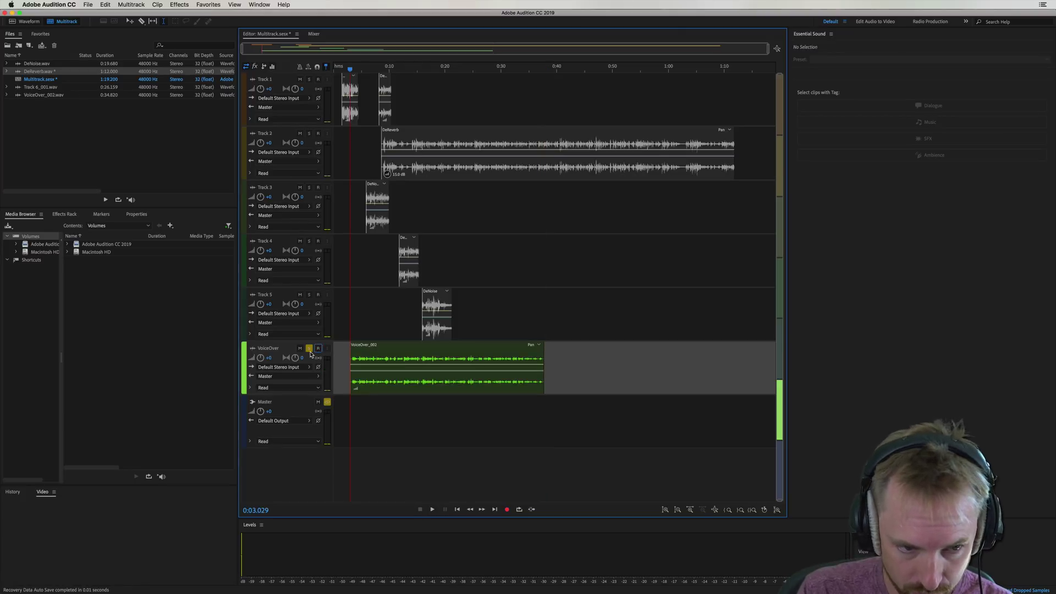
click(309, 348)
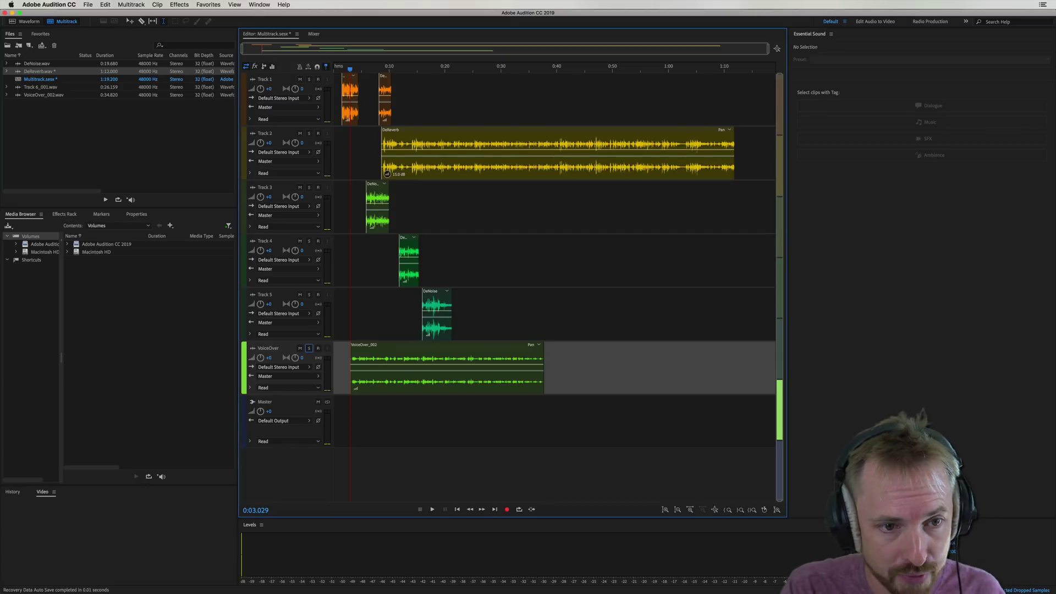
click(370, 228)
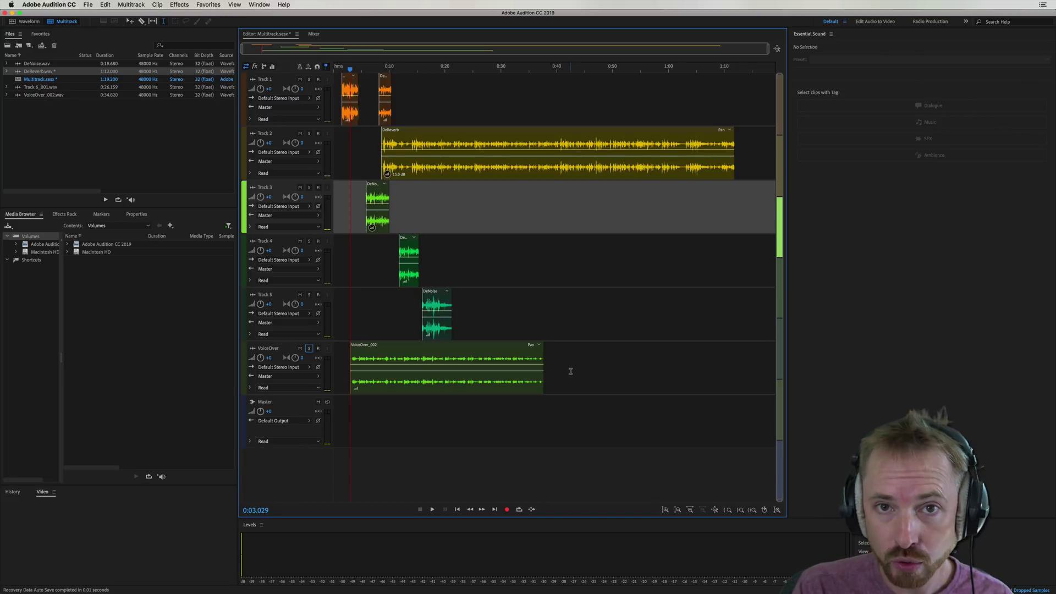
Move the playhead to about 0:30 and try the 0:02 and 0:10 Zoom to Time presets
click(500, 69)
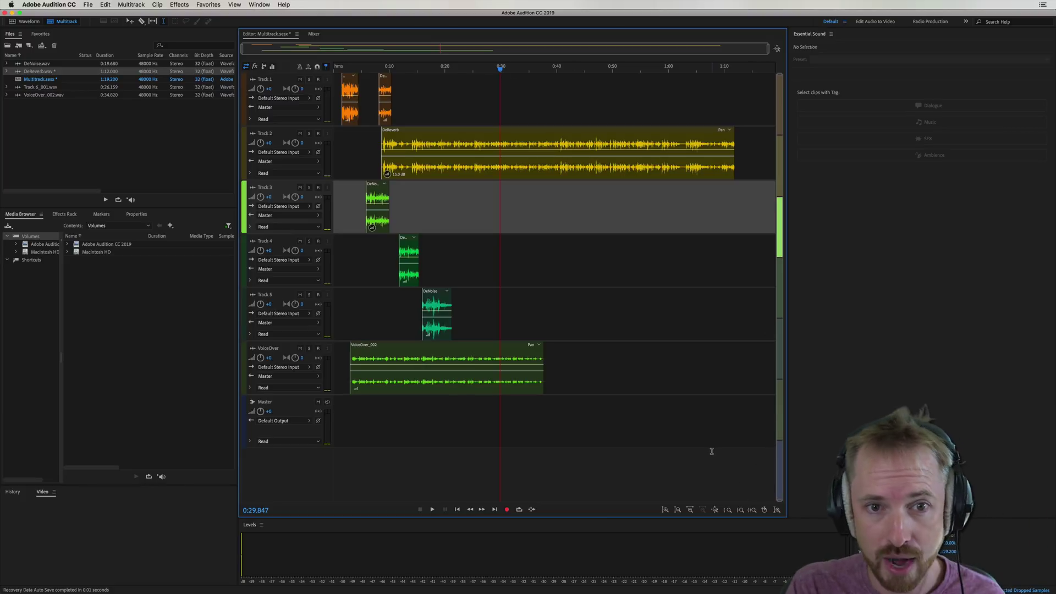
click(763, 511)
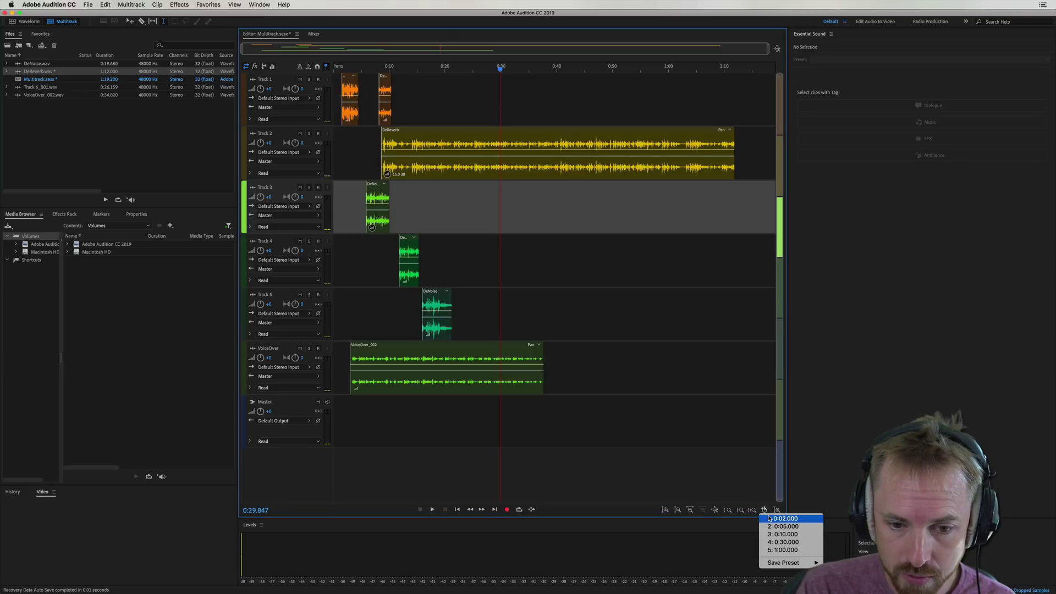
click(782, 519)
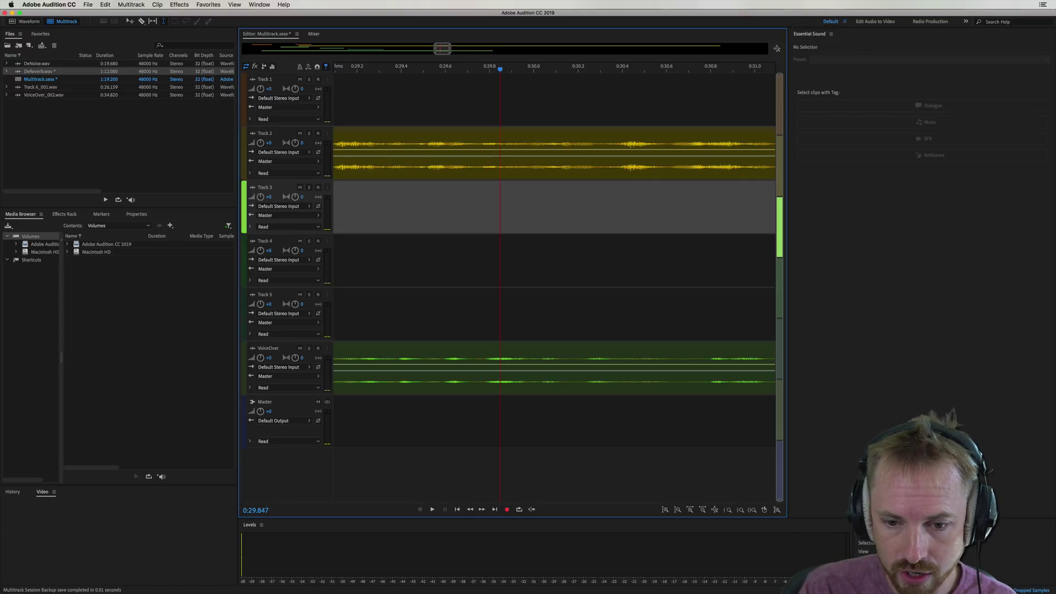
click(764, 510)
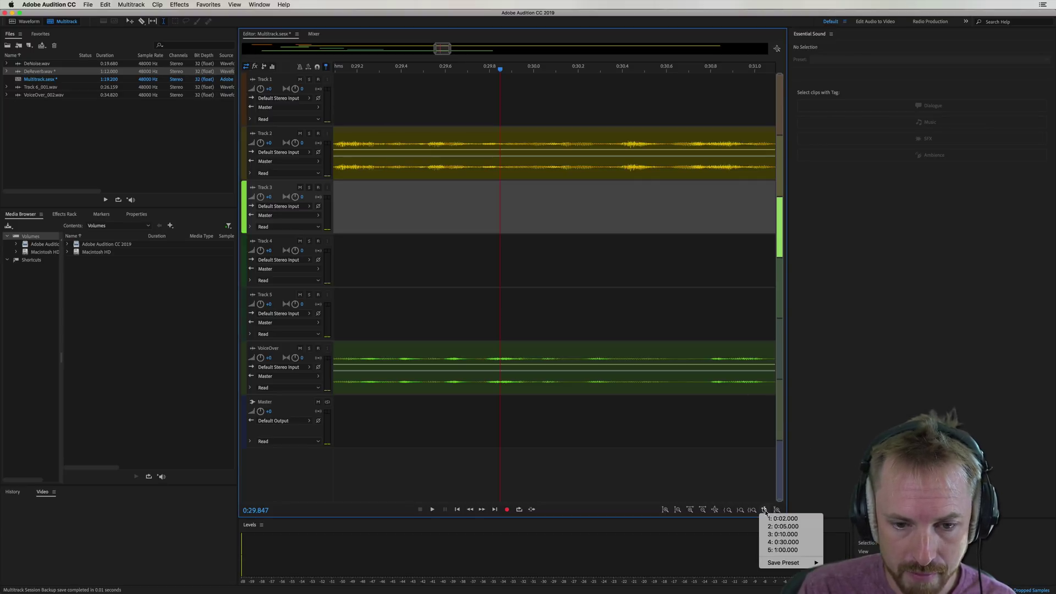
click(786, 534)
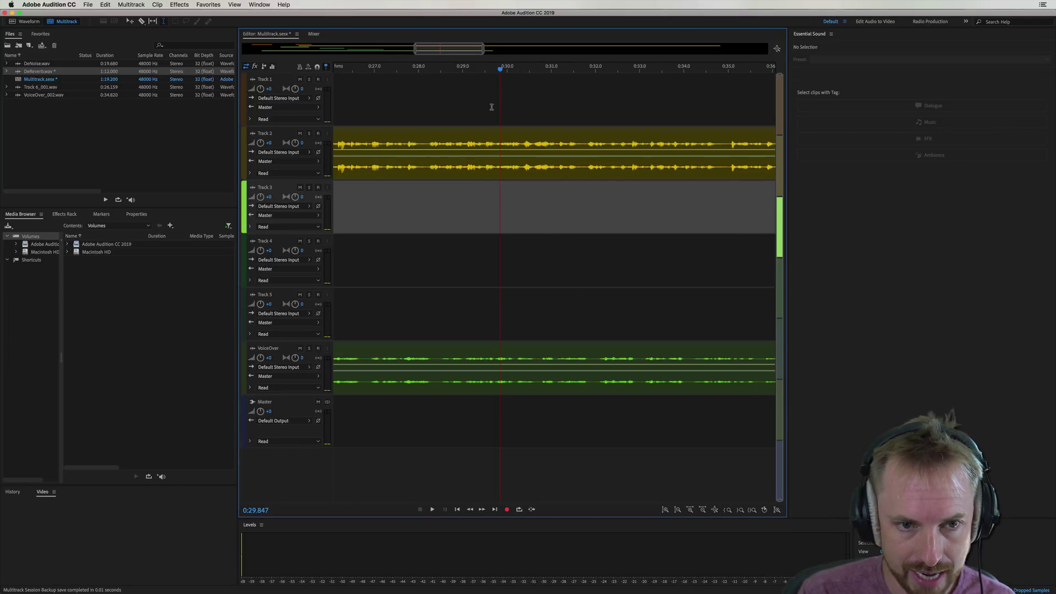
Return the playhead to the session start and zoom to show the first 10 seconds
scroll(500, 71, down, 5)
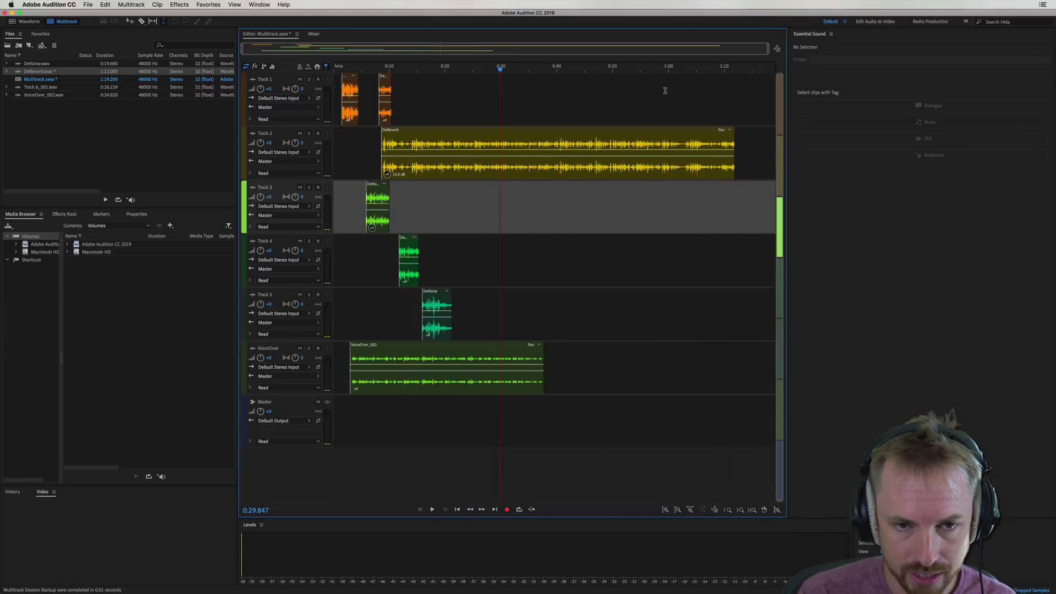
key(Home)
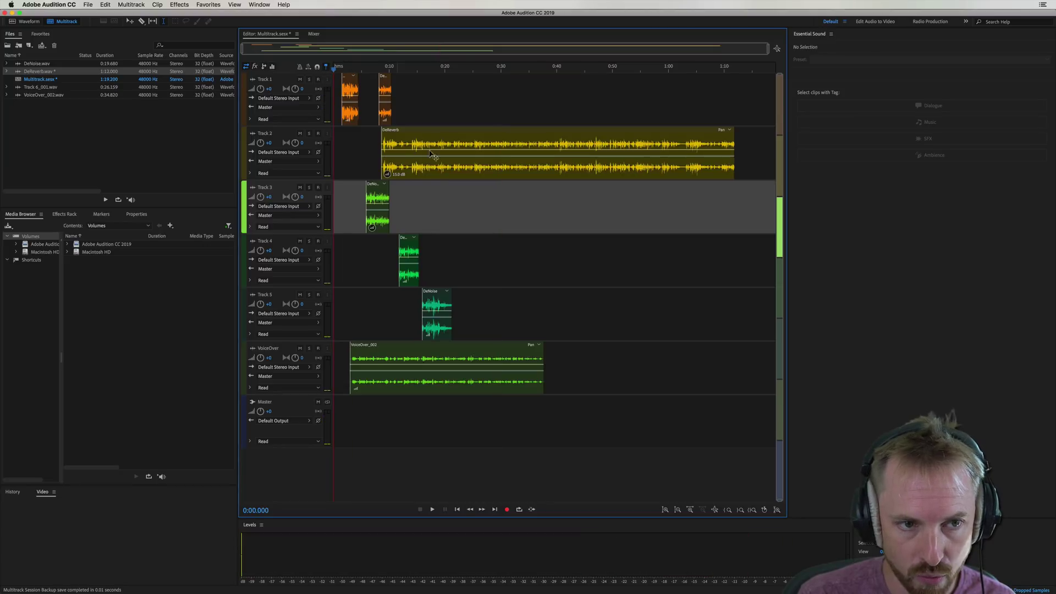
click(765, 511)
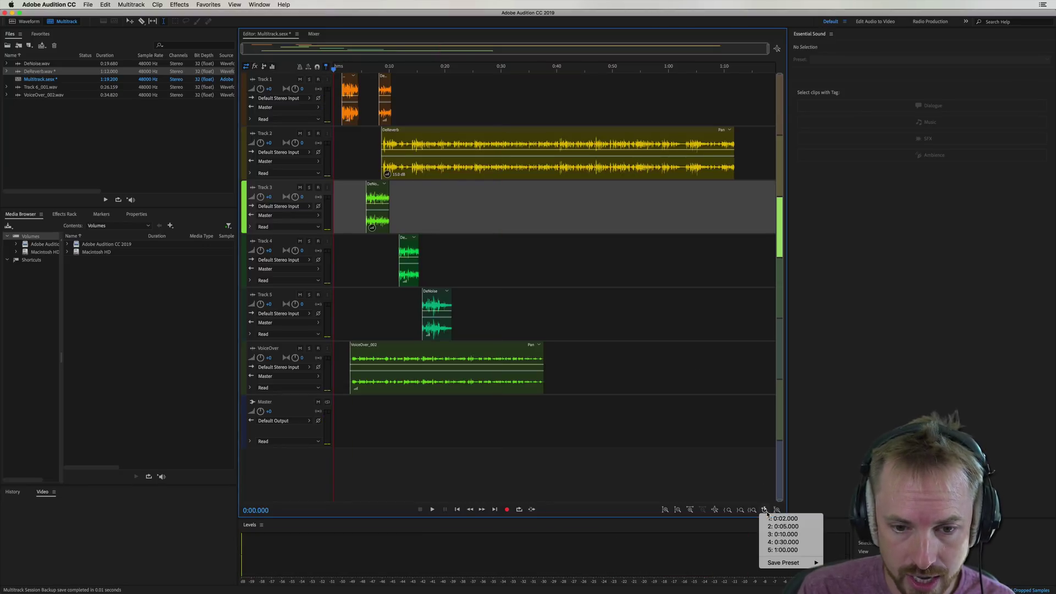
click(785, 534)
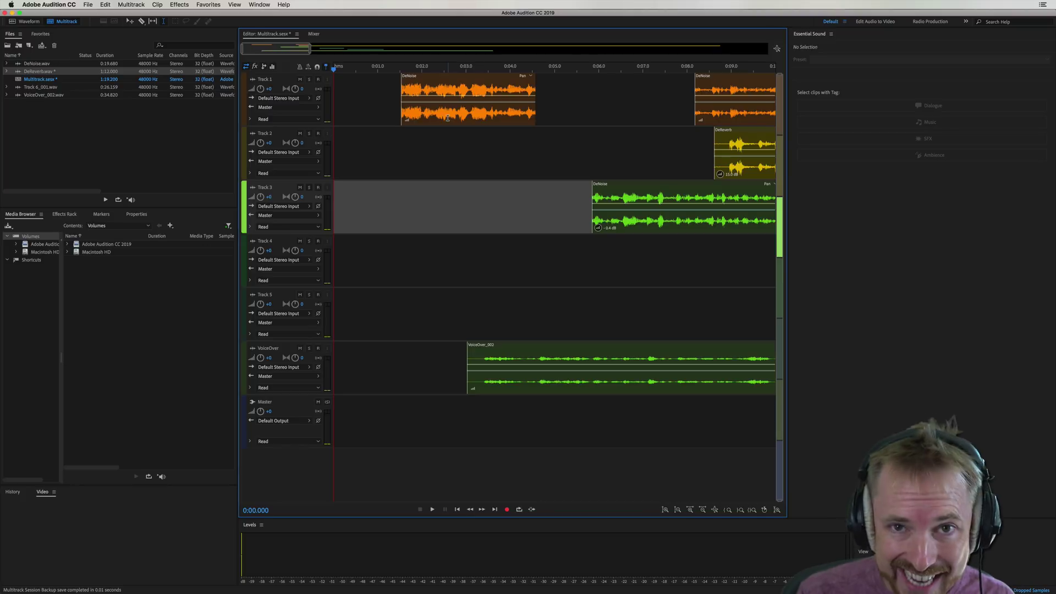
Open DeNoise.wav in Waveform view, play its road noise from around 12 seconds, then select the whole waveform
double_click(448, 117)
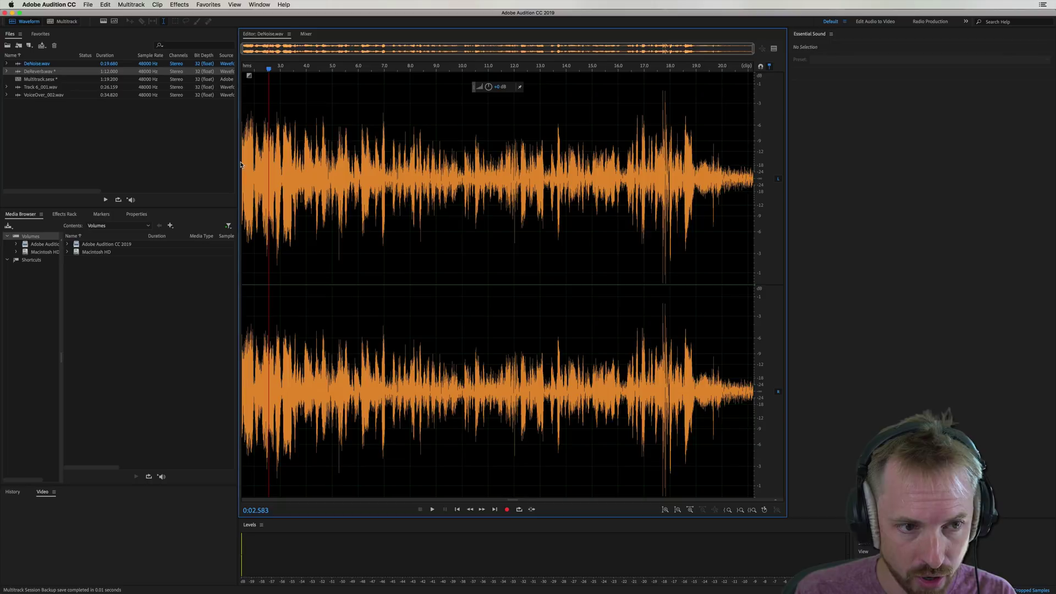
key(space)
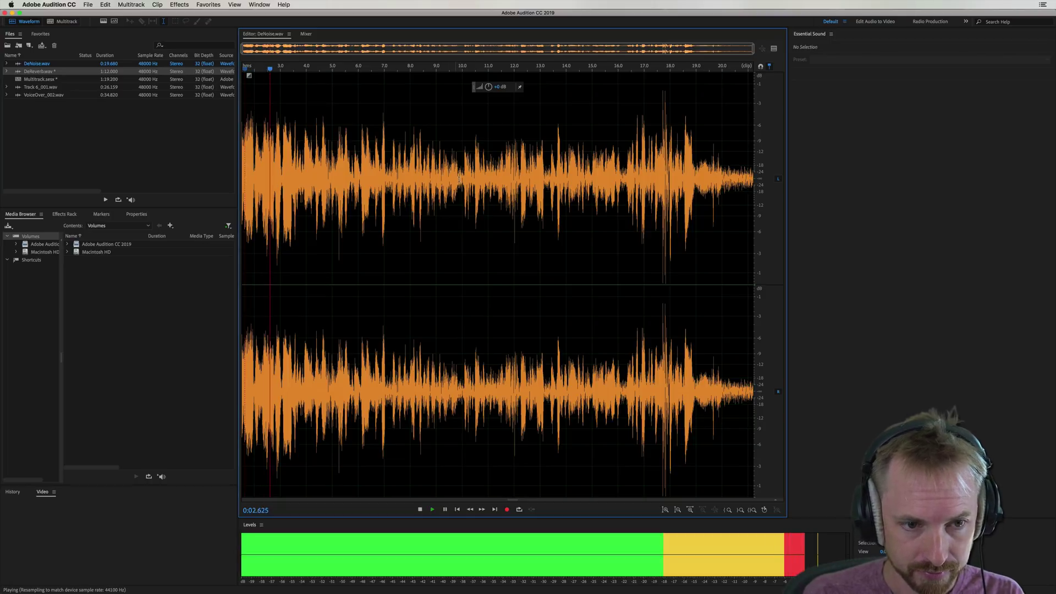
click(519, 187)
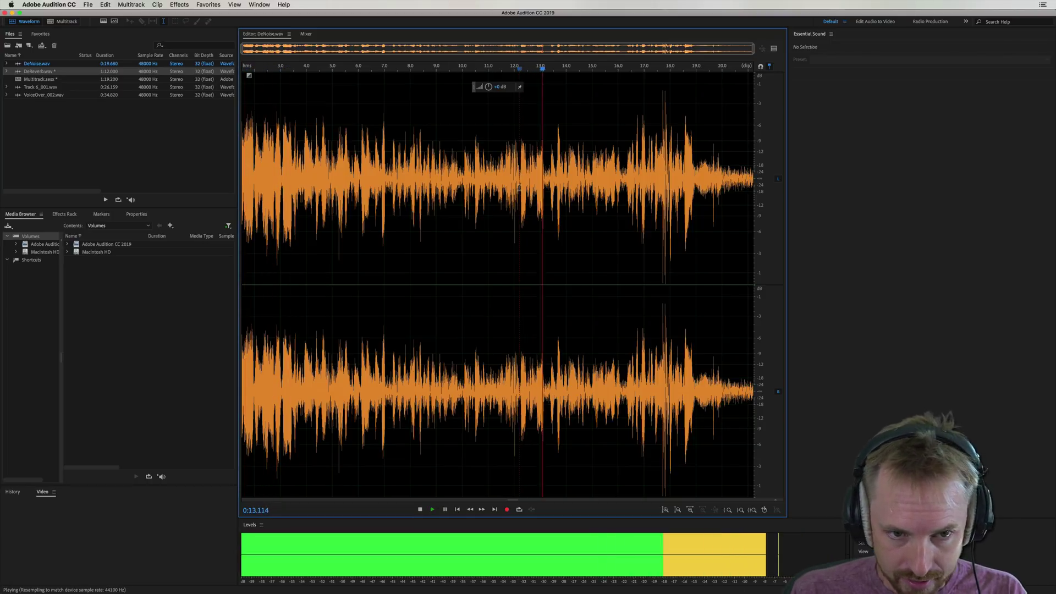
key(space)
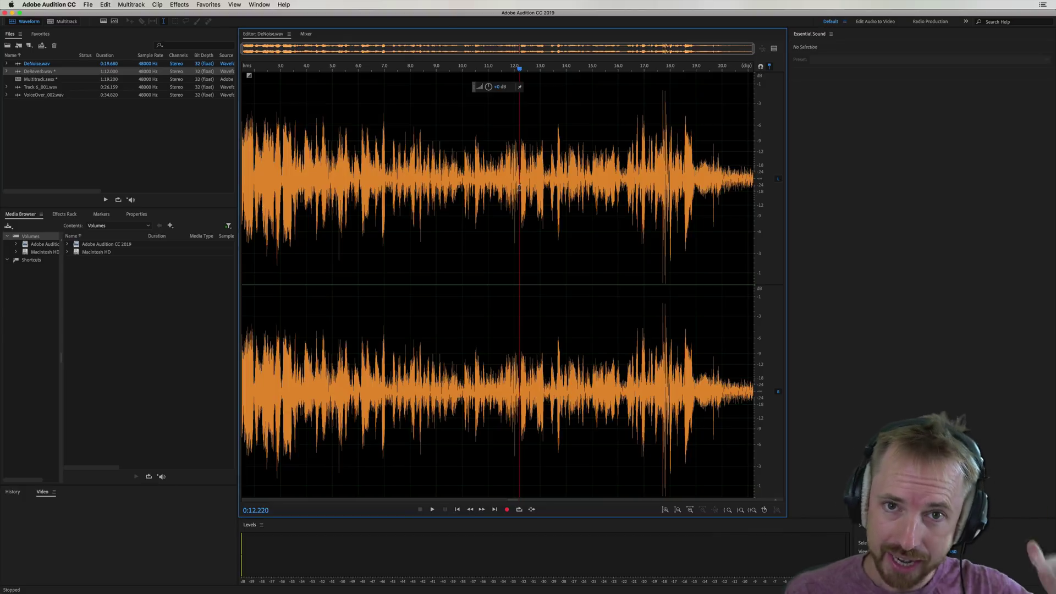
double_click(506, 182)
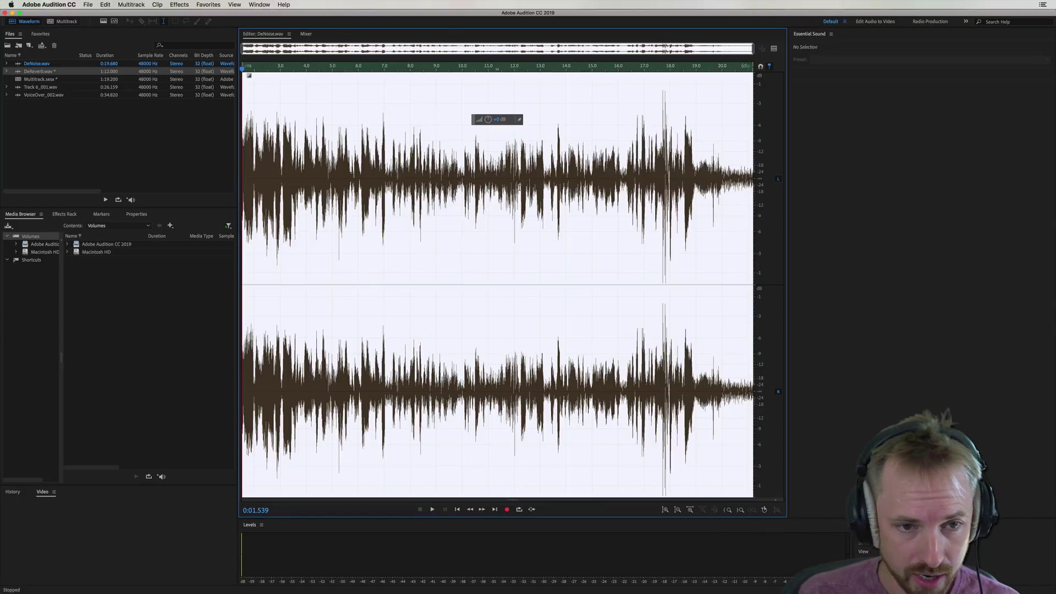
Bring up the Effects menu's Noise Reduction / Restoration list showing DeNoise
click(179, 5)
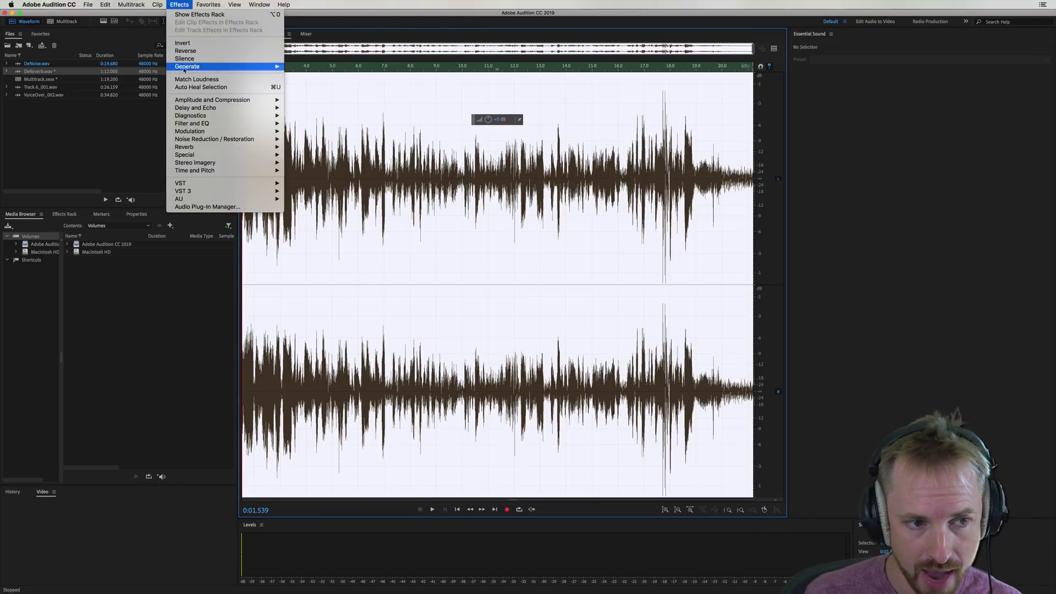
mouse_move(201, 140)
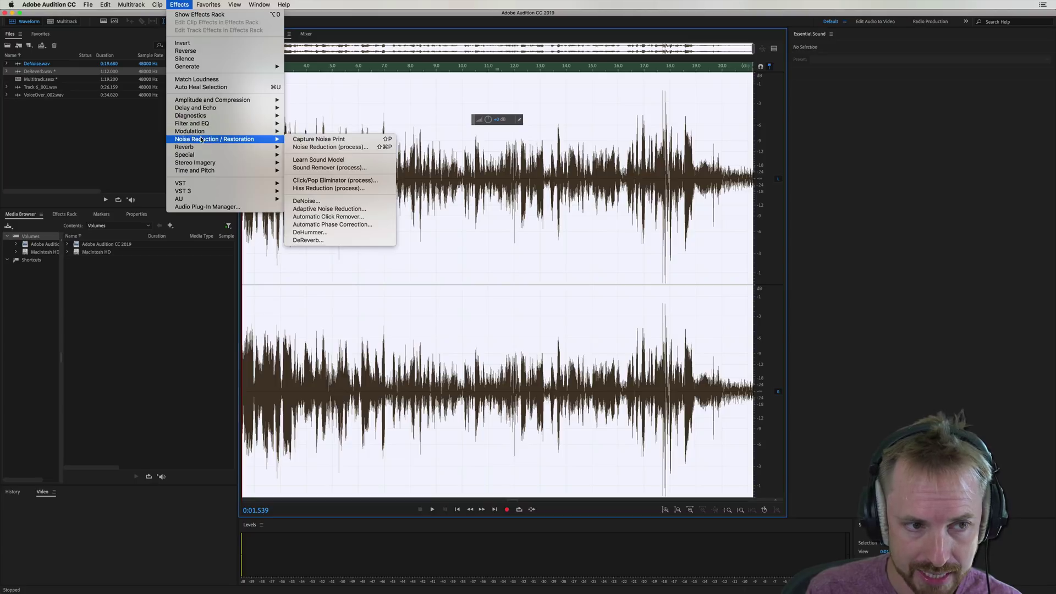
Open the DeNoise effect and load its (Default) preset
click(336, 201)
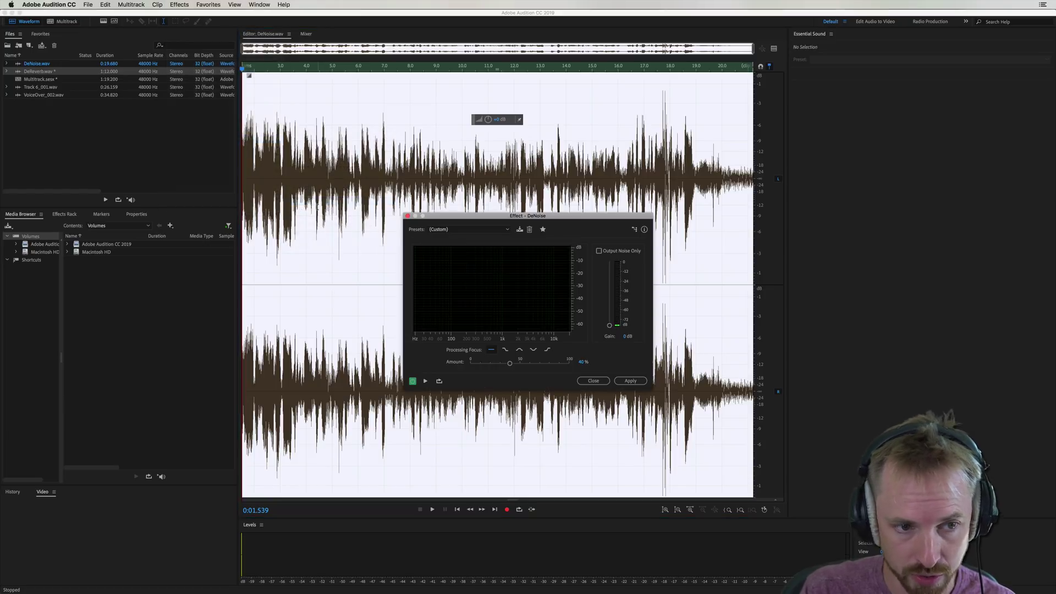
click(437, 230)
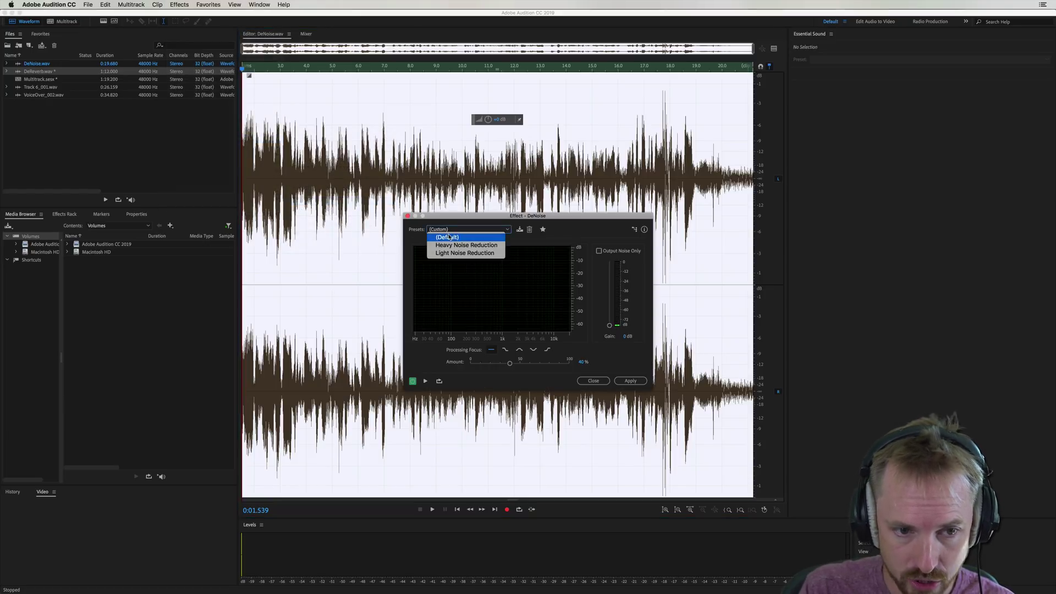
click(434, 237)
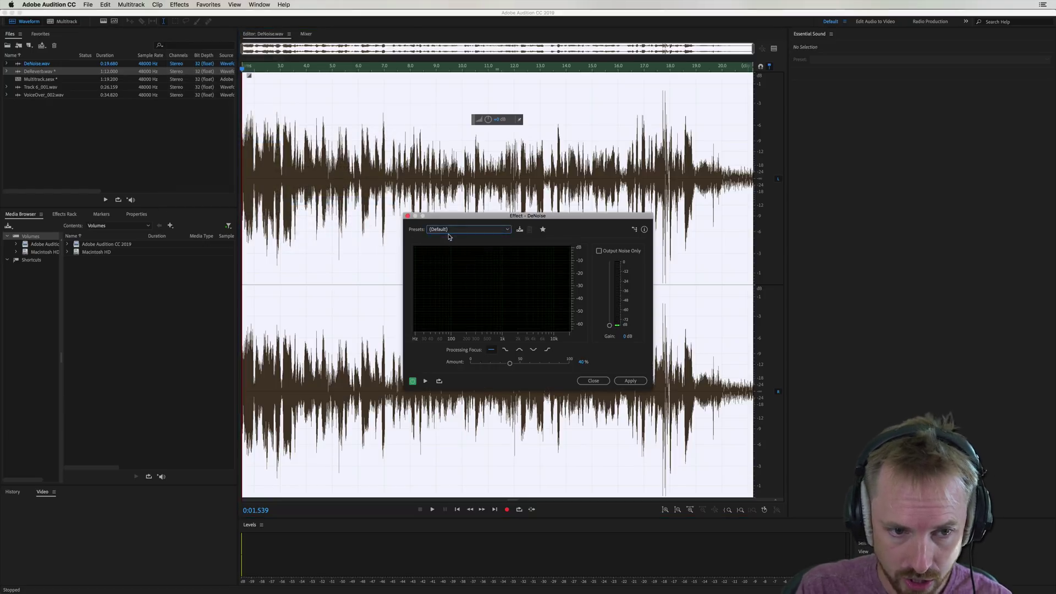
Preview DeNoise, toggling the effect on and off to compare, restarting playback near 8.4 seconds
click(425, 381)
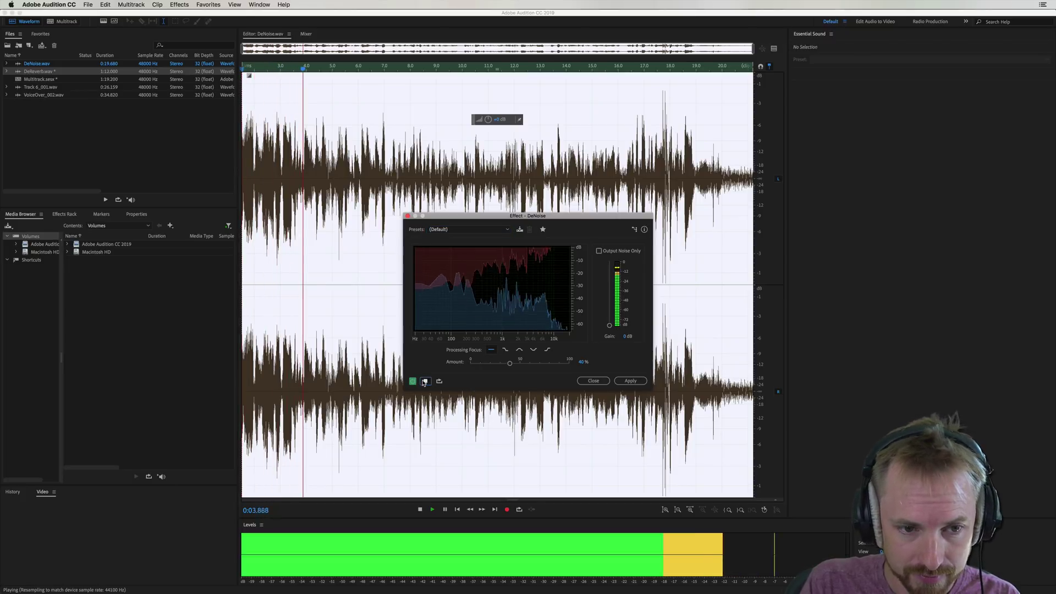
click(425, 381)
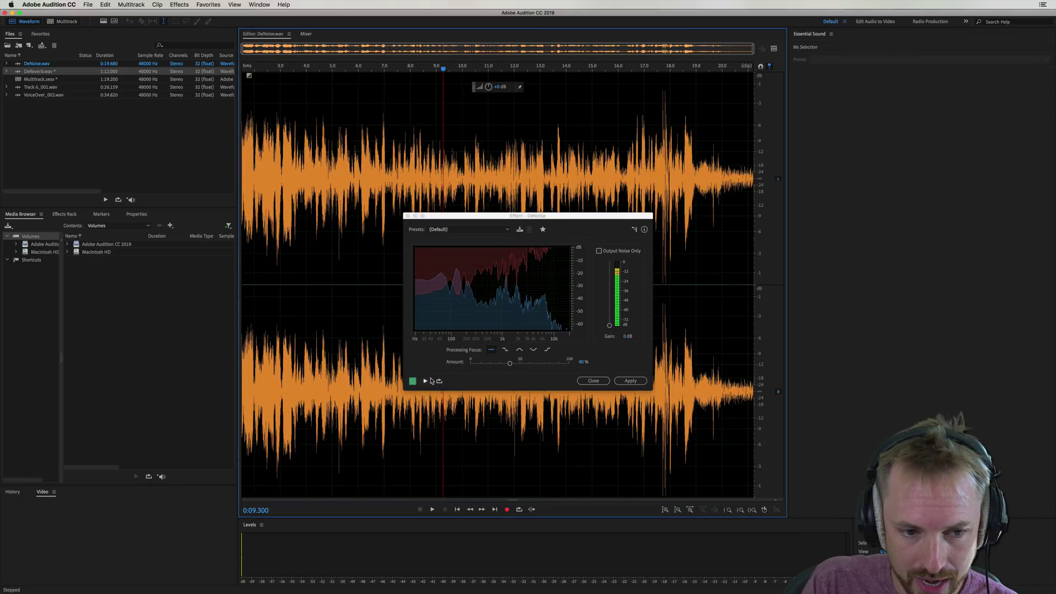
key(space)
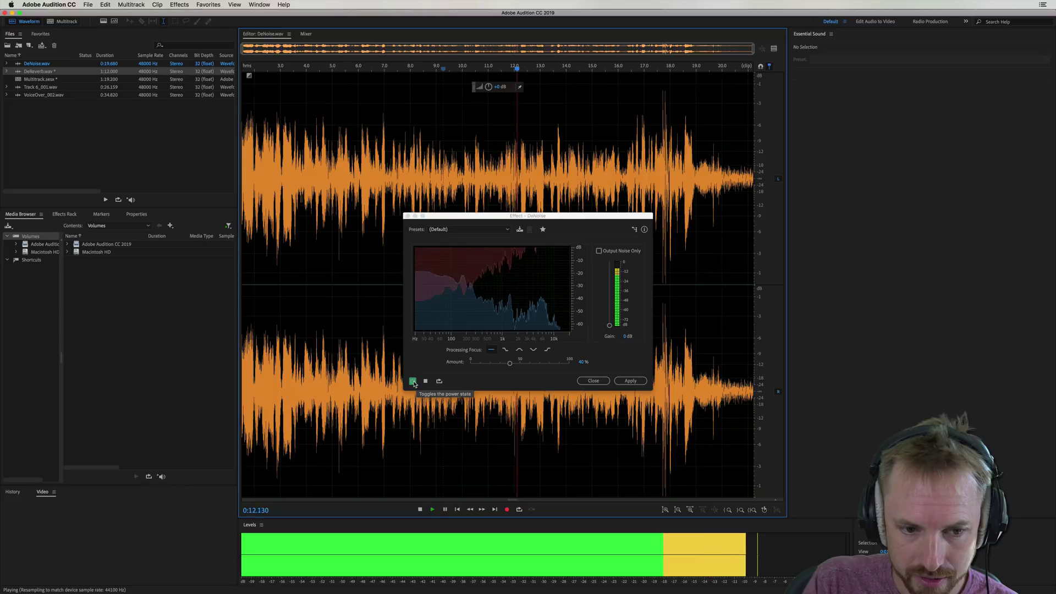
click(413, 381)
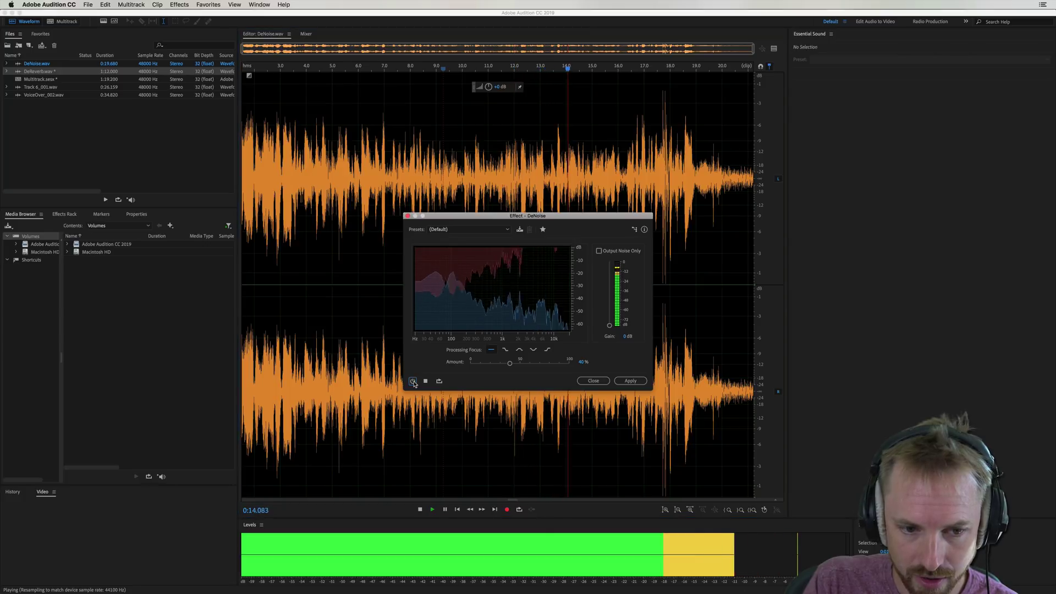
click(412, 380)
click(412, 381)
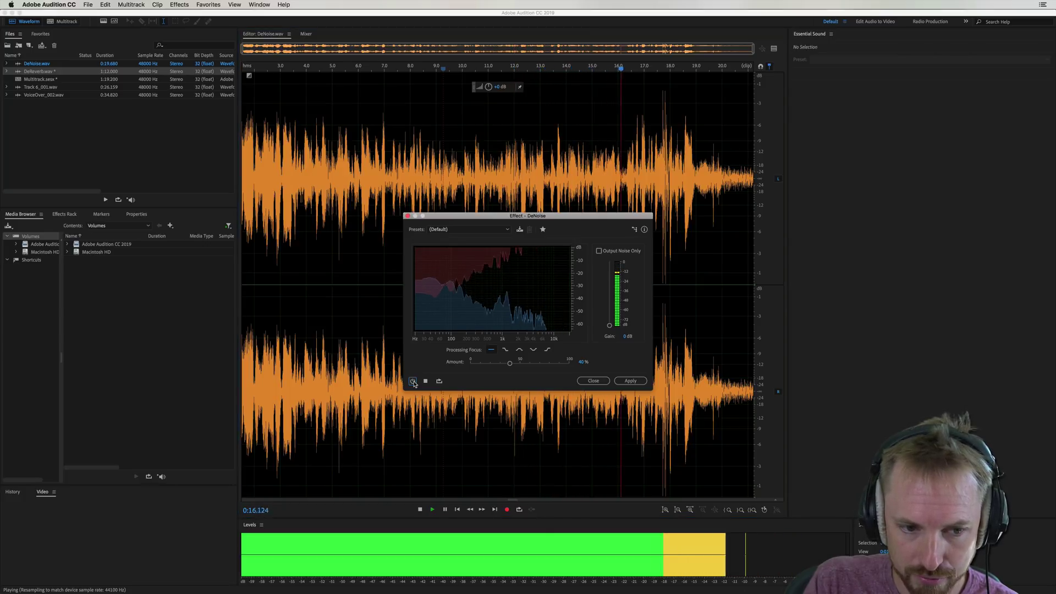
click(412, 380)
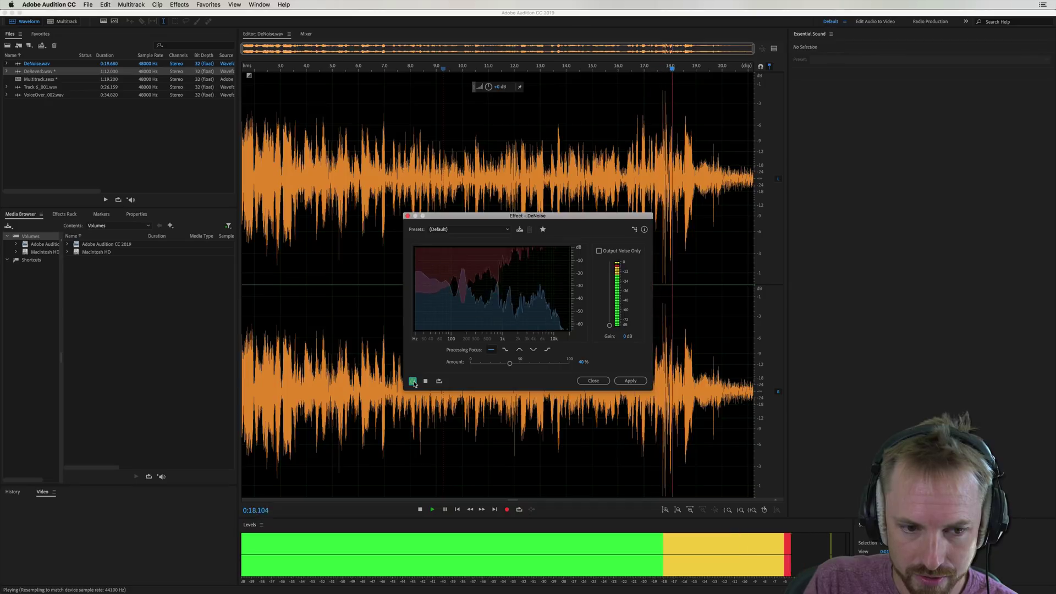
key(space)
click(421, 209)
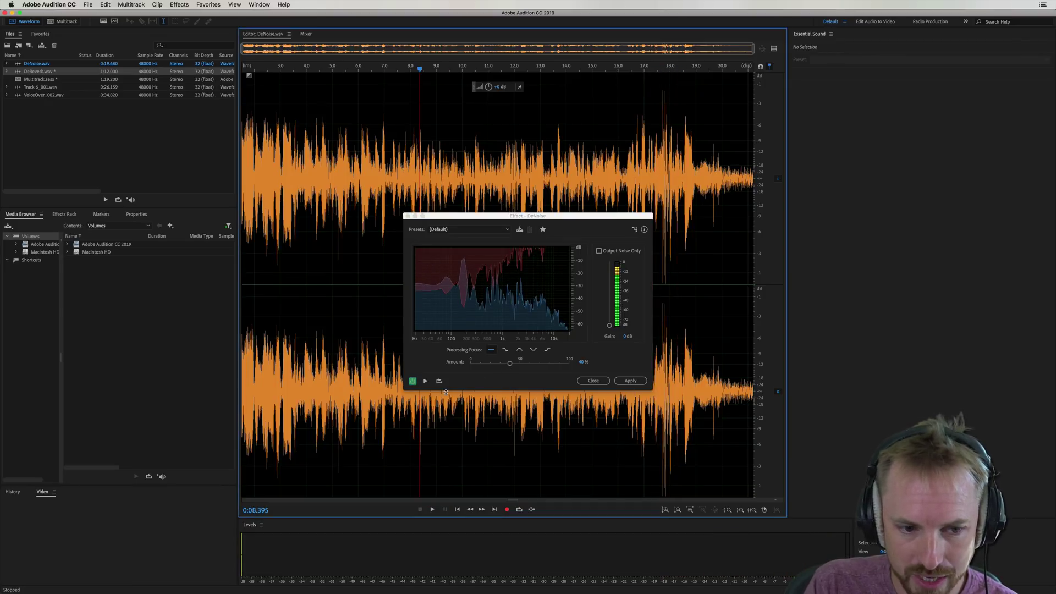
key(space)
Raise the DeNoise Amount toward 64%, comparing against the bypassed original
drag(510, 363, 531, 365)
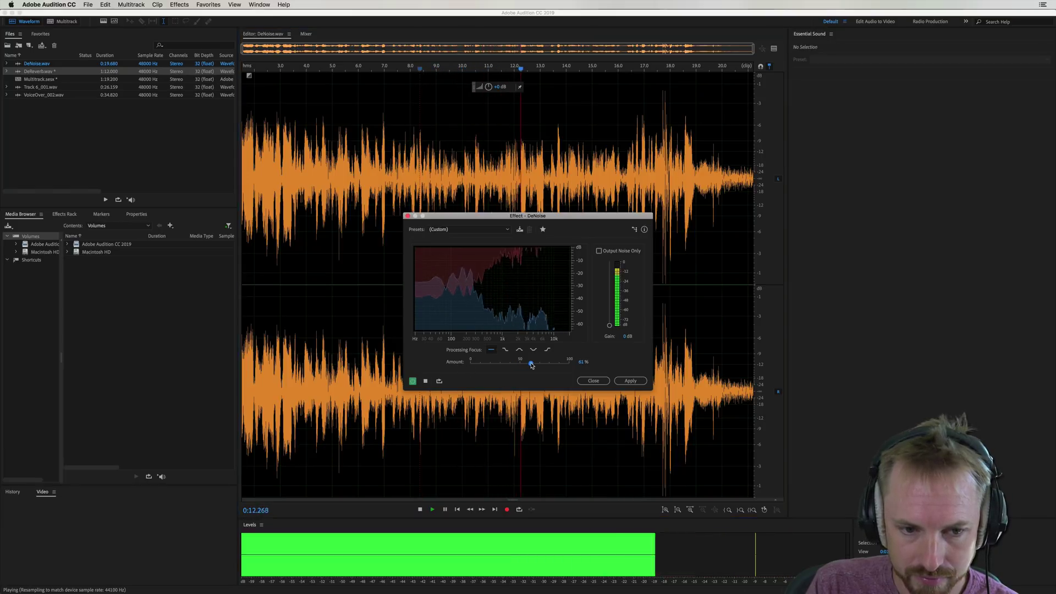
click(412, 380)
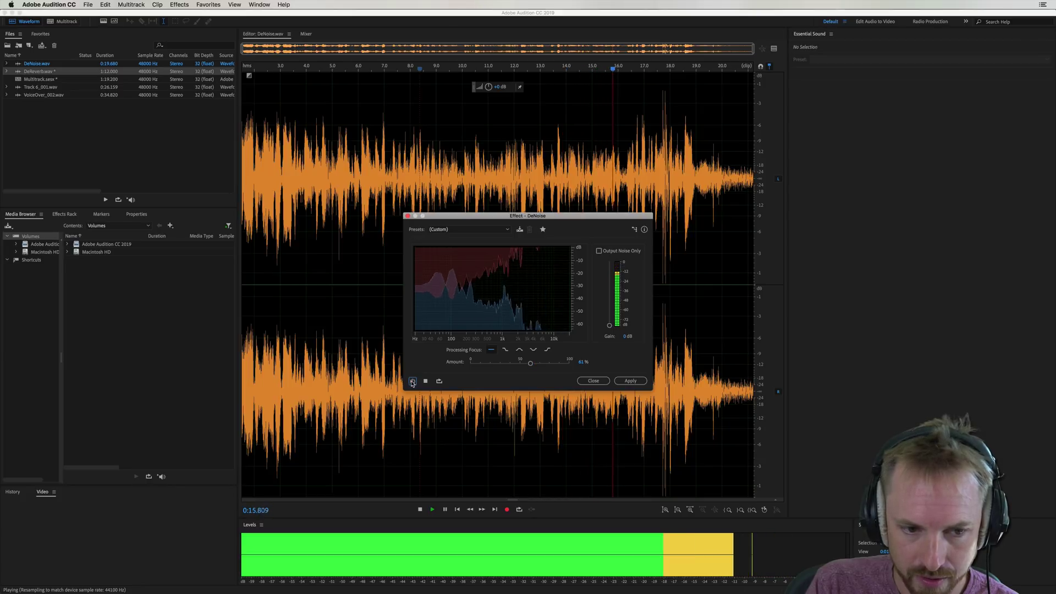
click(412, 381)
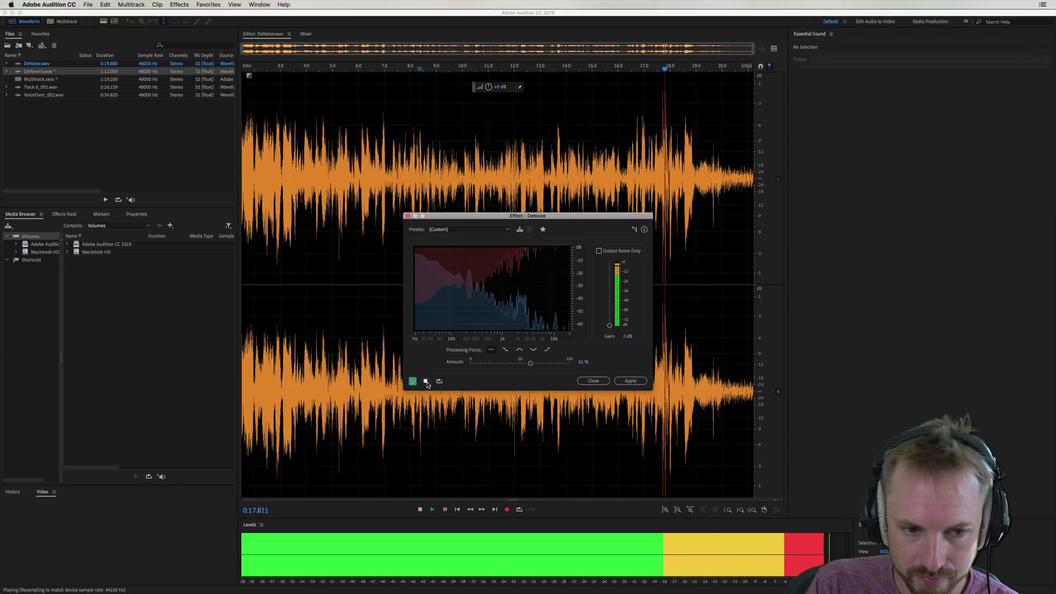
key(space)
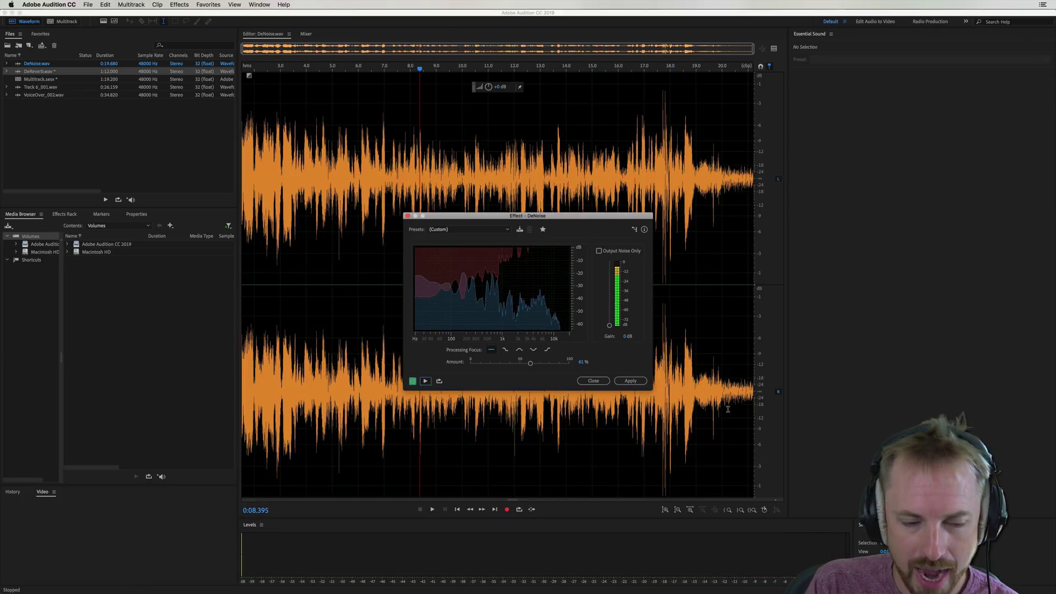
click(650, 390)
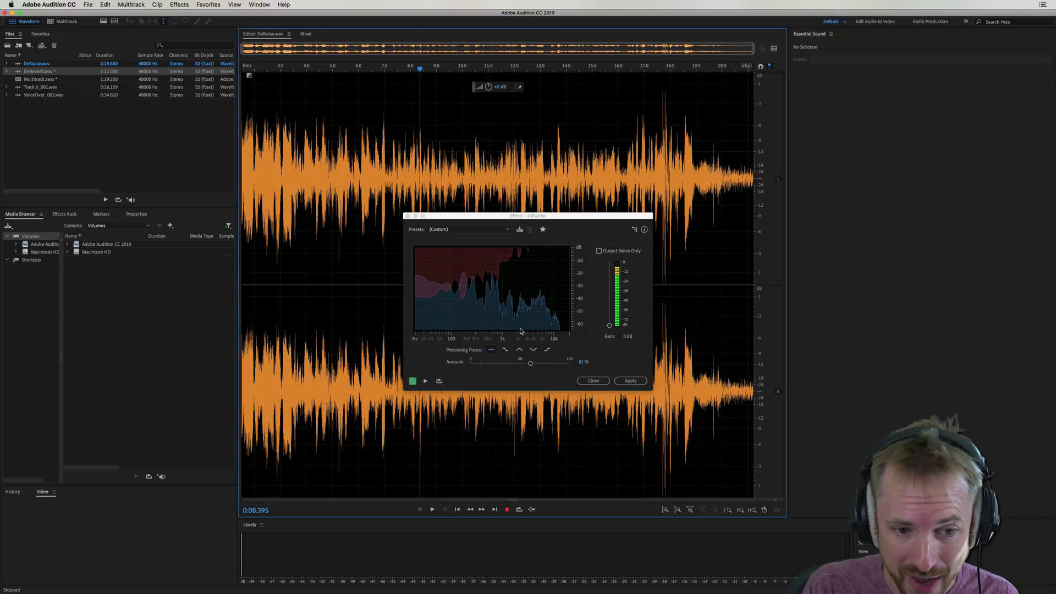
click(527, 364)
drag(489, 367, 534, 364)
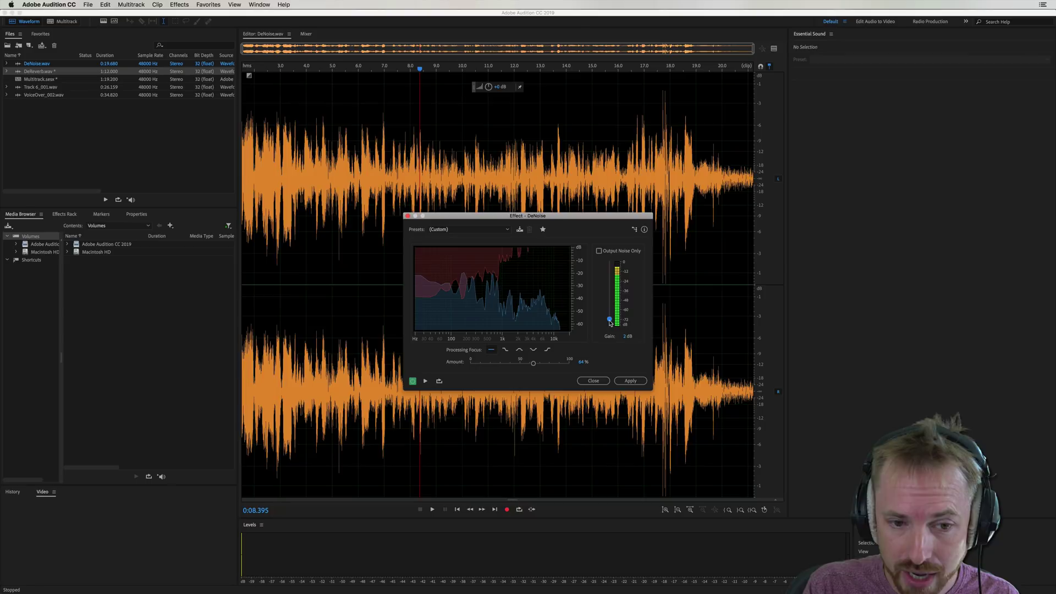
Preview, raise the output Gain to 9 dB, and apply DeNoise to the clip
click(425, 381)
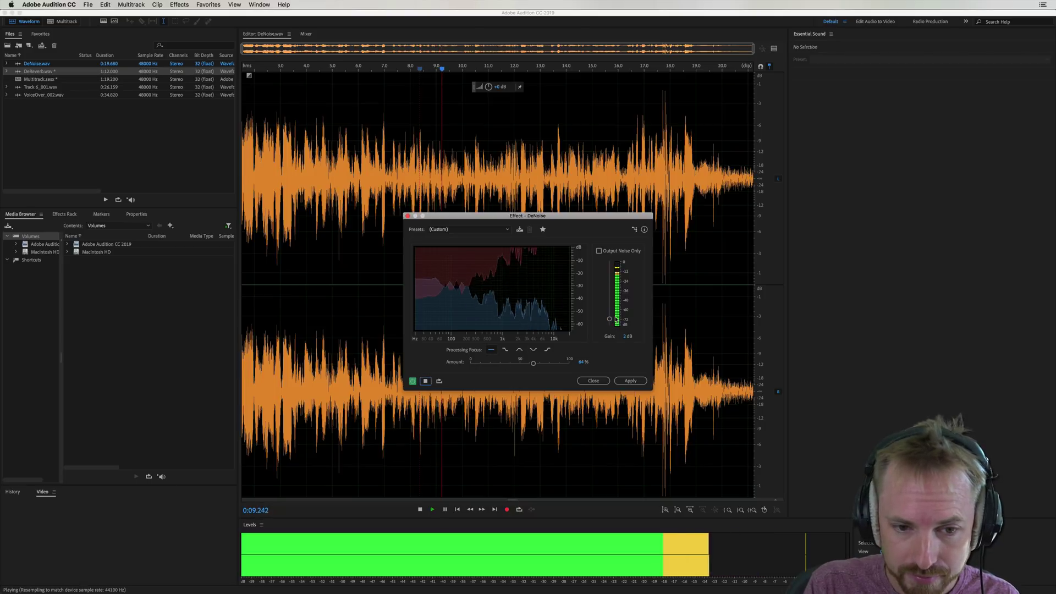
mouse_move(608, 321)
mouse_down()
mouse_move(609, 297)
mouse_move(609, 309)
mouse_up()
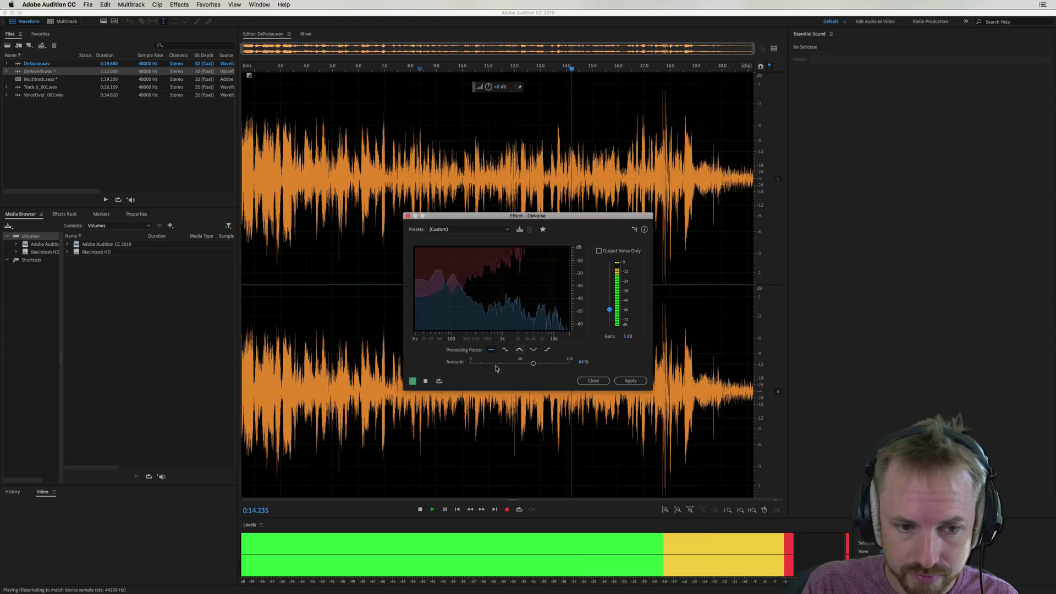
click(630, 381)
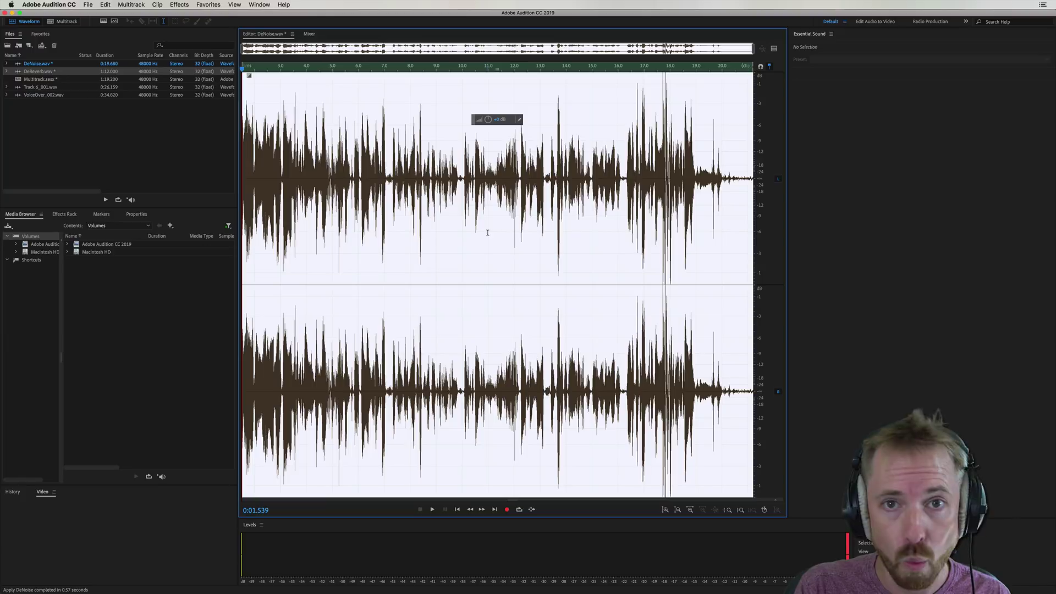
Open DeReverb.wav and normalize the whole clip to -0.1 dB using Favorites > Normalize
double_click(43, 72)
scroll(511, 220, down, 5)
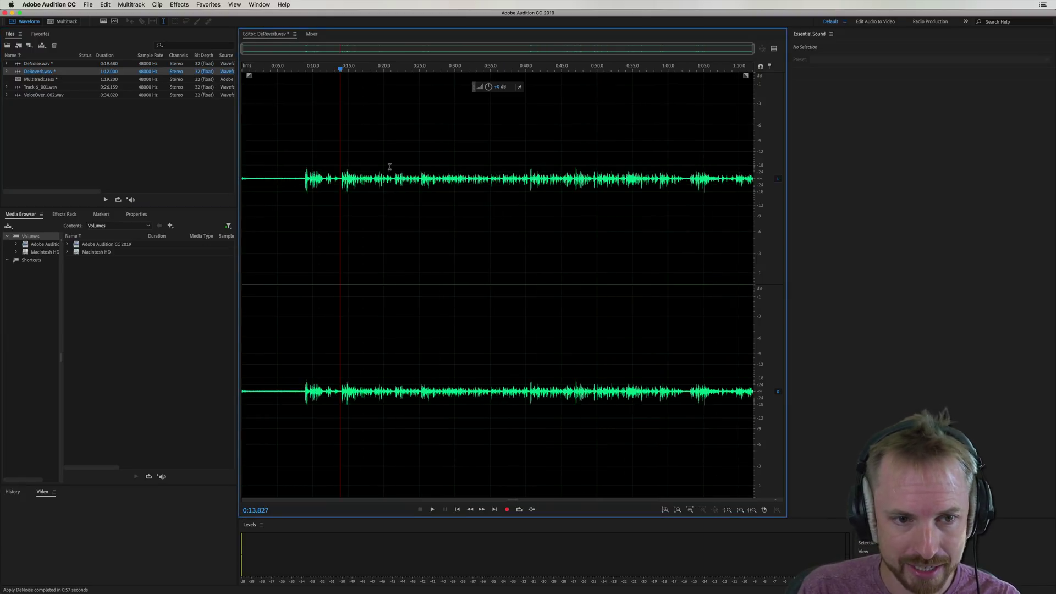
click(208, 5)
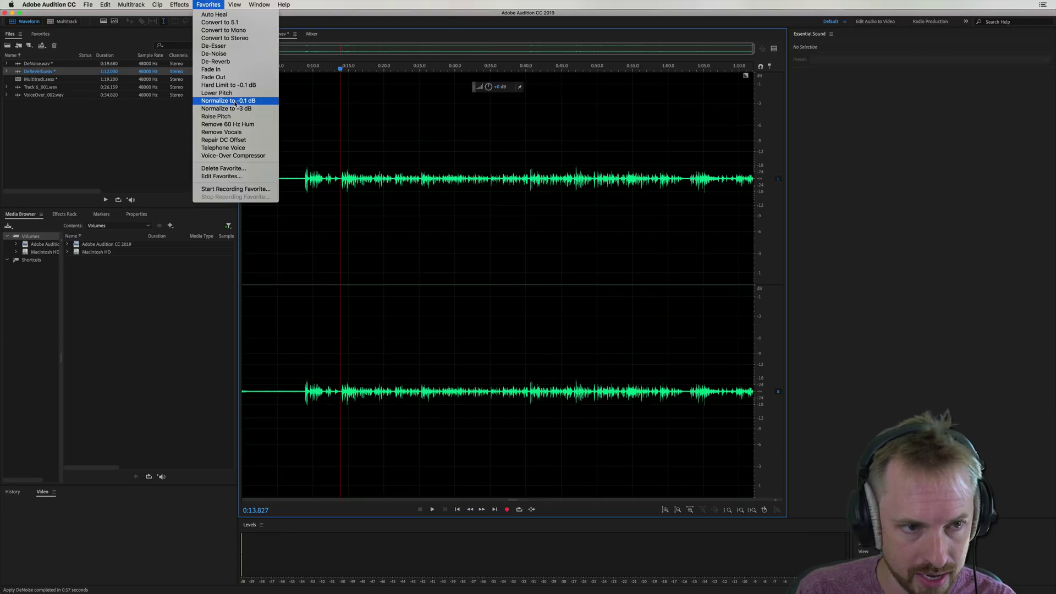
click(241, 109)
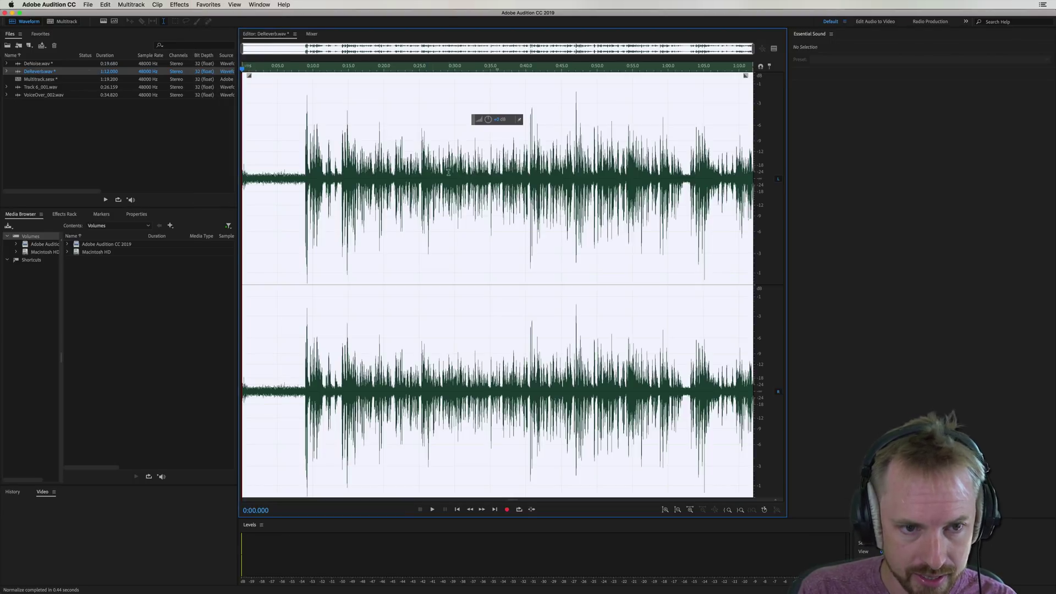
Play the clip to hear the echo and select the section from about 0:25 to 0:34
click(421, 168)
key(space)
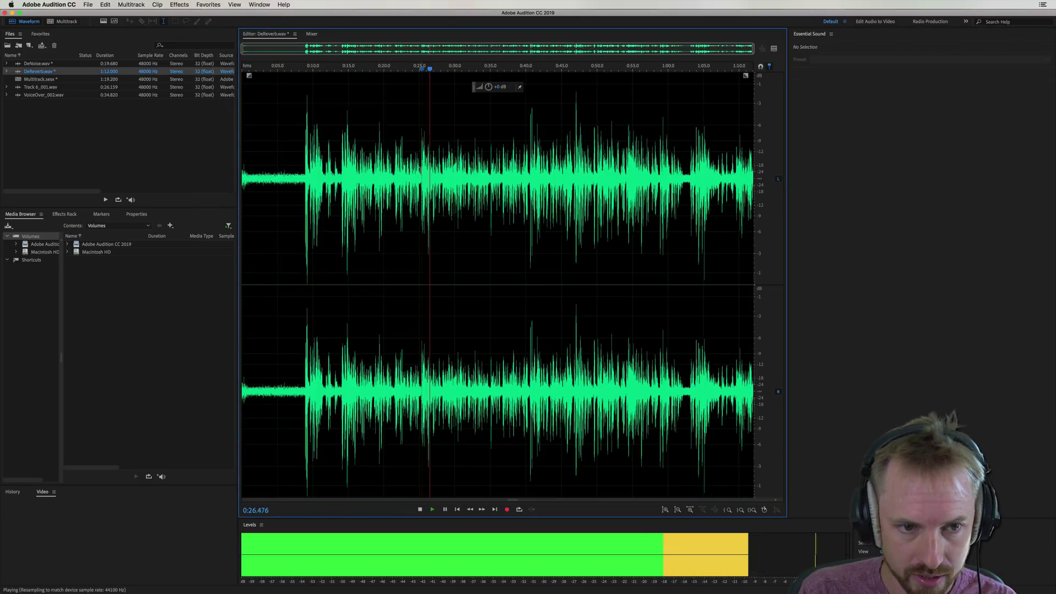
drag(421, 170, 482, 170)
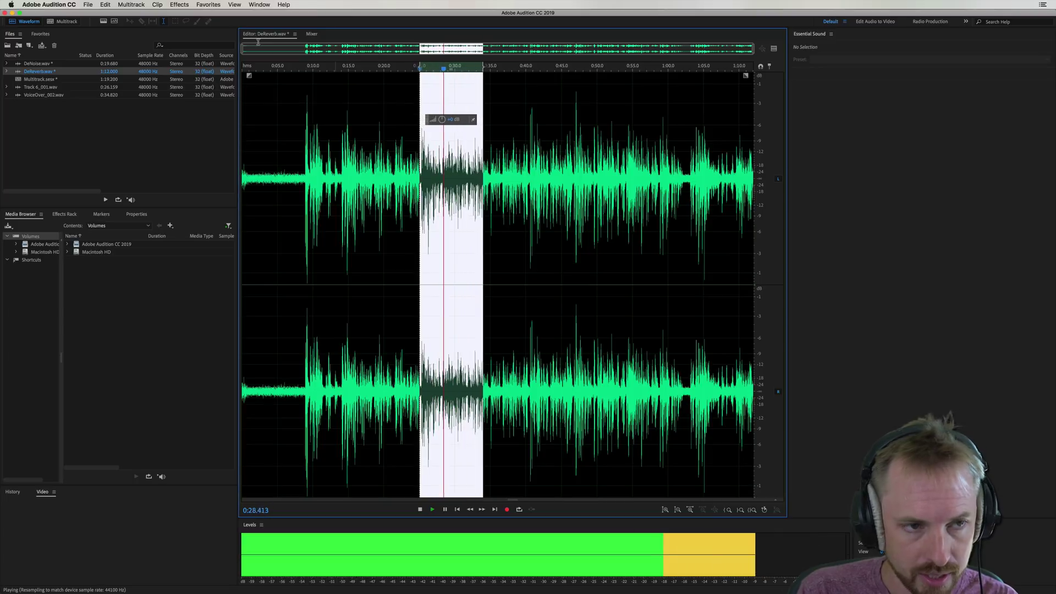
key(space)
click(177, 6)
mouse_move(221, 141)
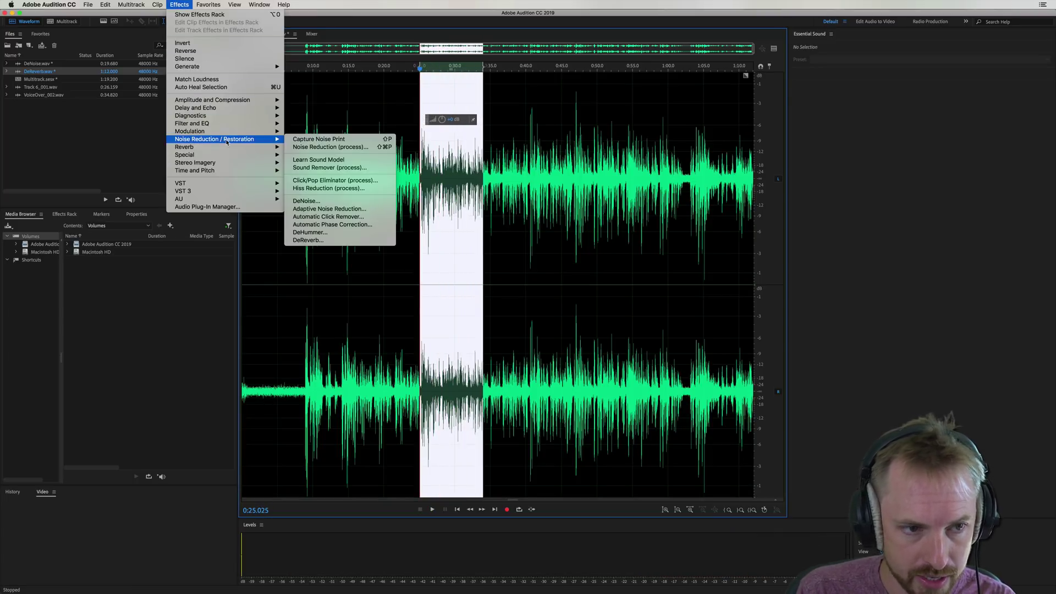
Open the DeReverb effect with its (Default) preset and preview the selection
click(308, 241)
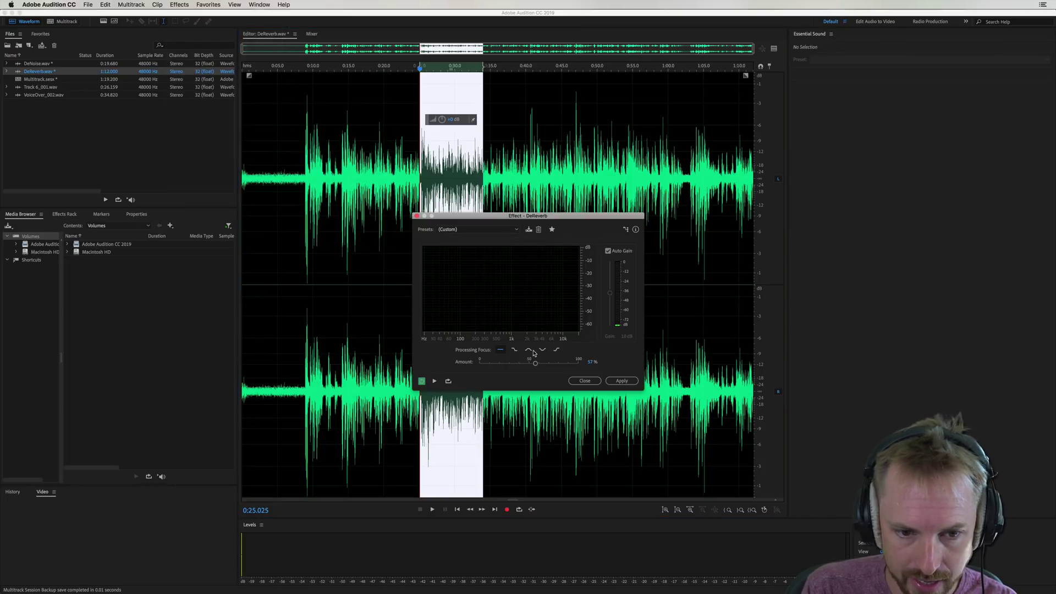
click(503, 230)
click(435, 380)
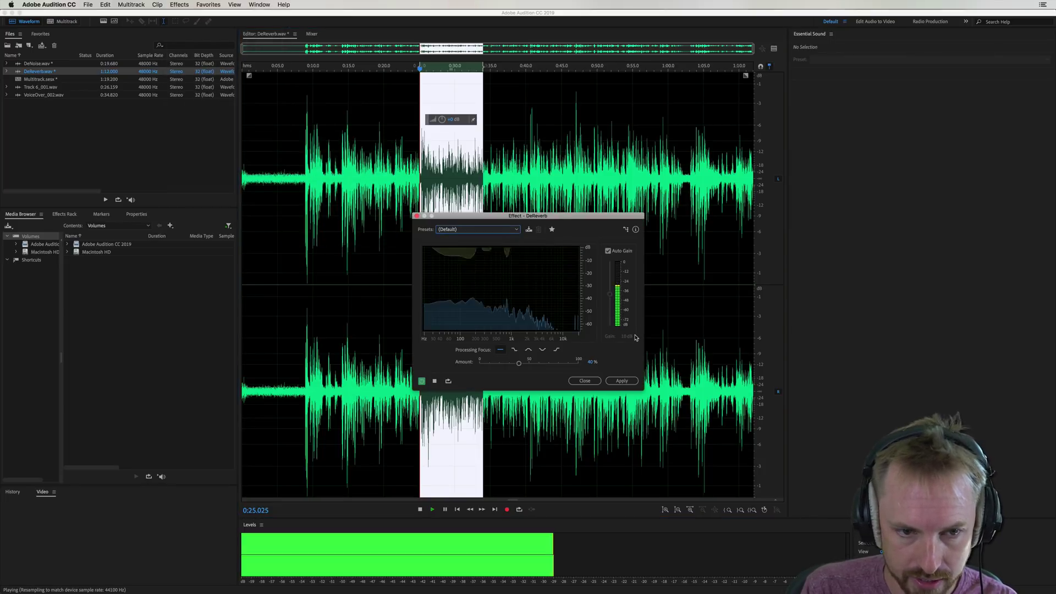
click(435, 381)
key(space)
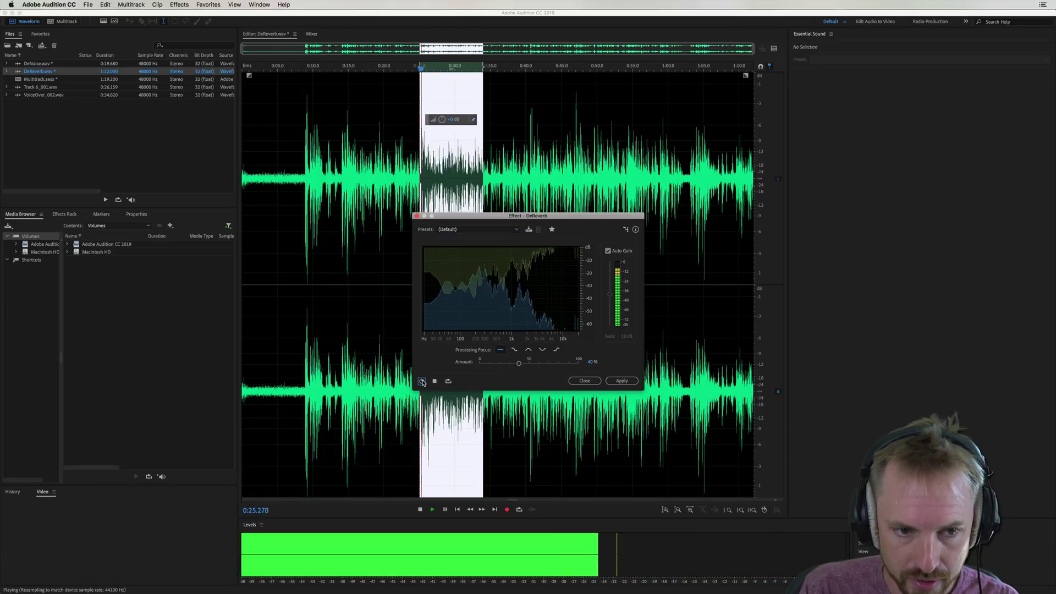
key(space)
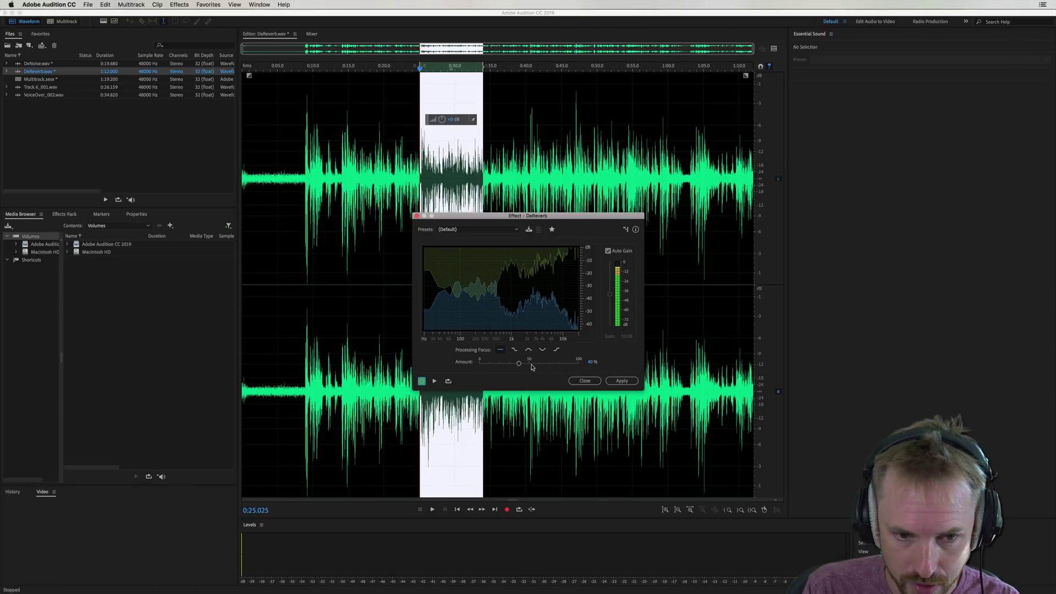
key(space)
Raise the DeReverb Amount to 57%, compare with the effect bypassed, and apply it
drag(518, 363, 534, 366)
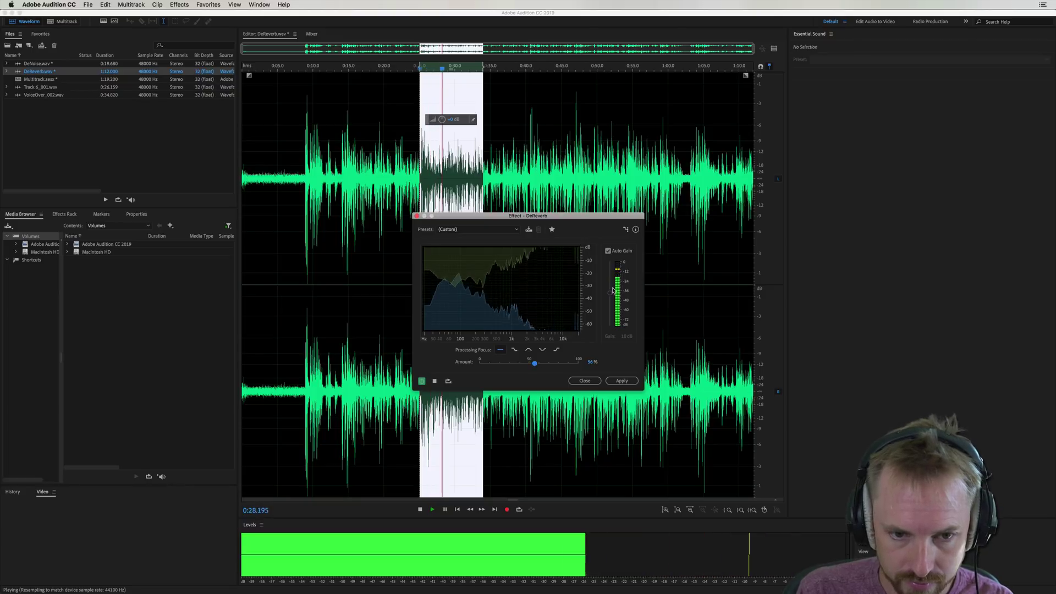
key(space)
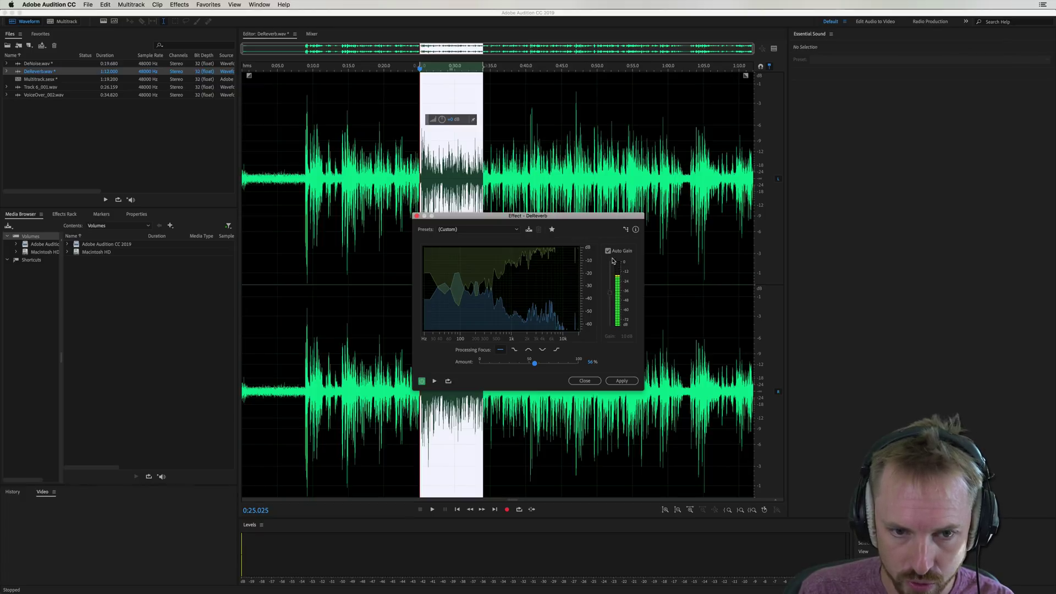
key(space)
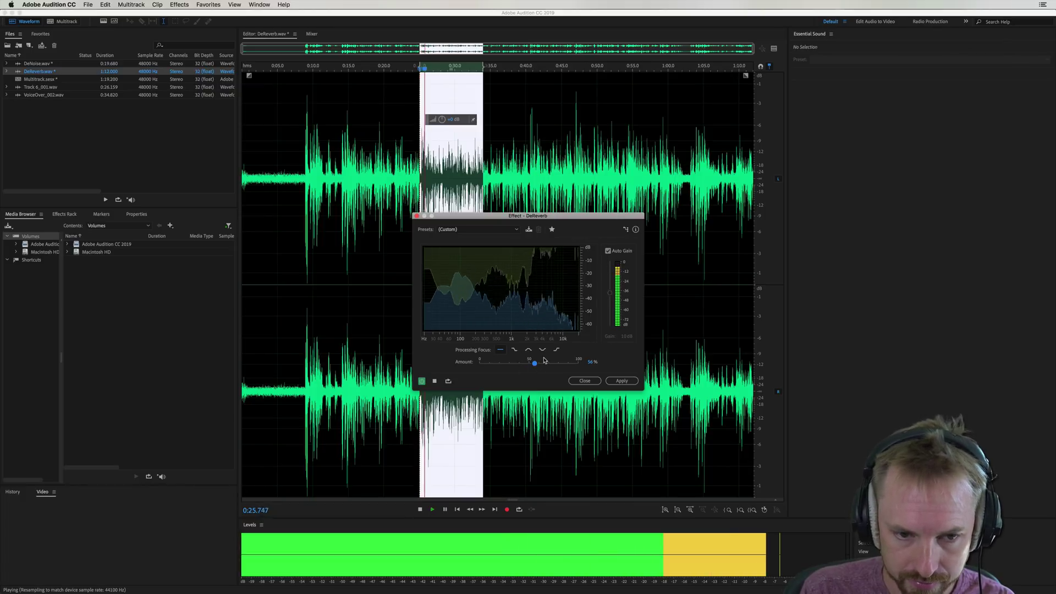
drag(536, 365, 537, 364)
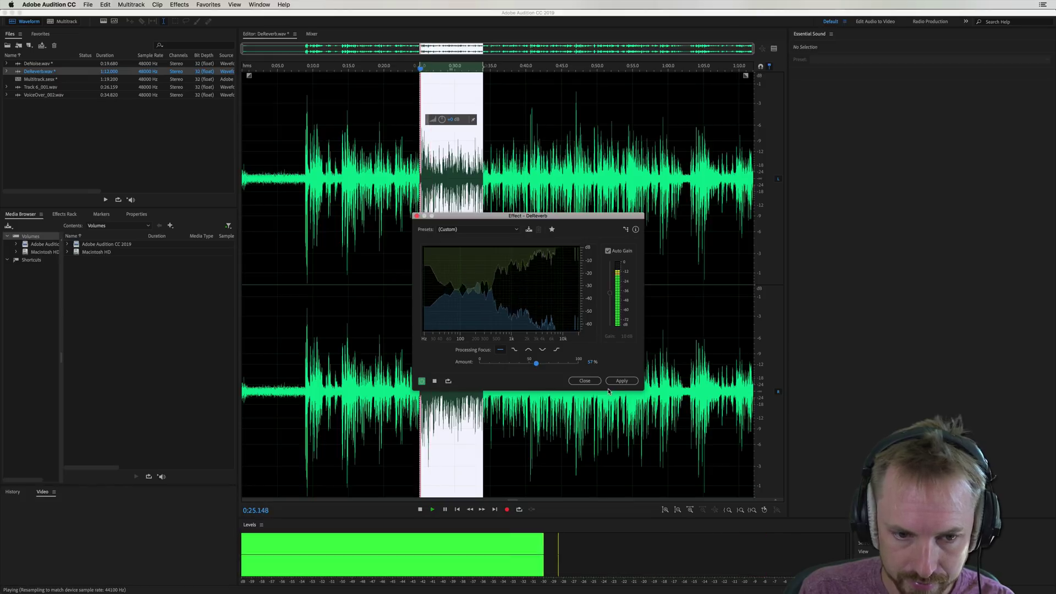
click(422, 381)
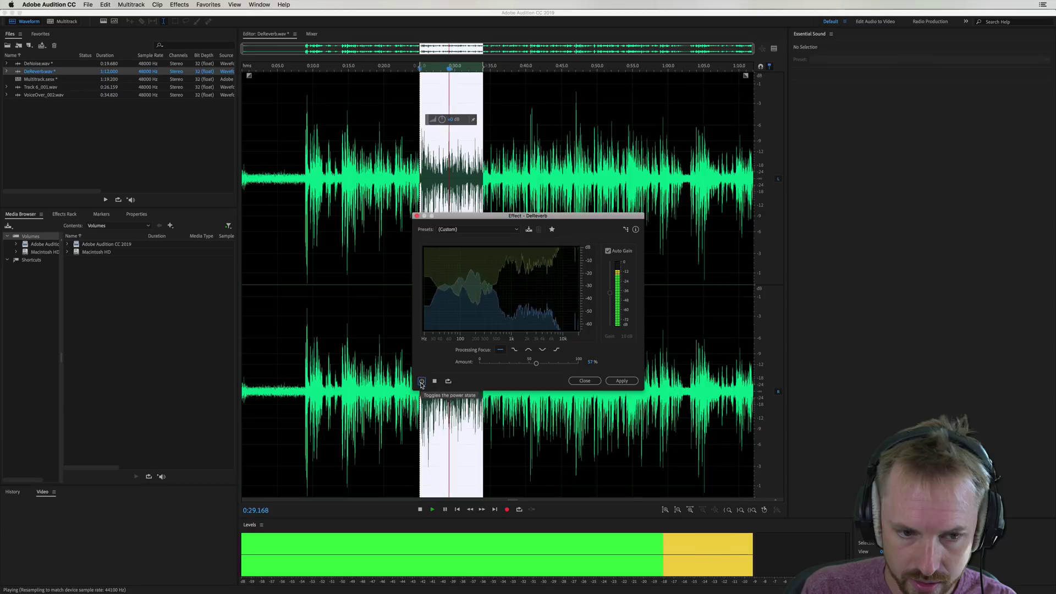
click(422, 381)
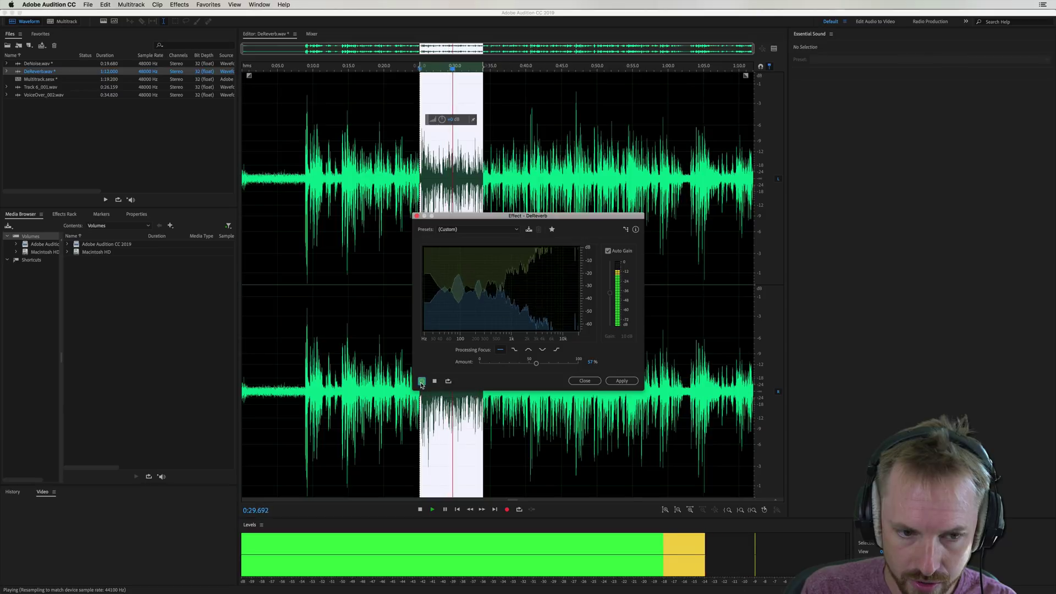
click(621, 381)
click(447, 336)
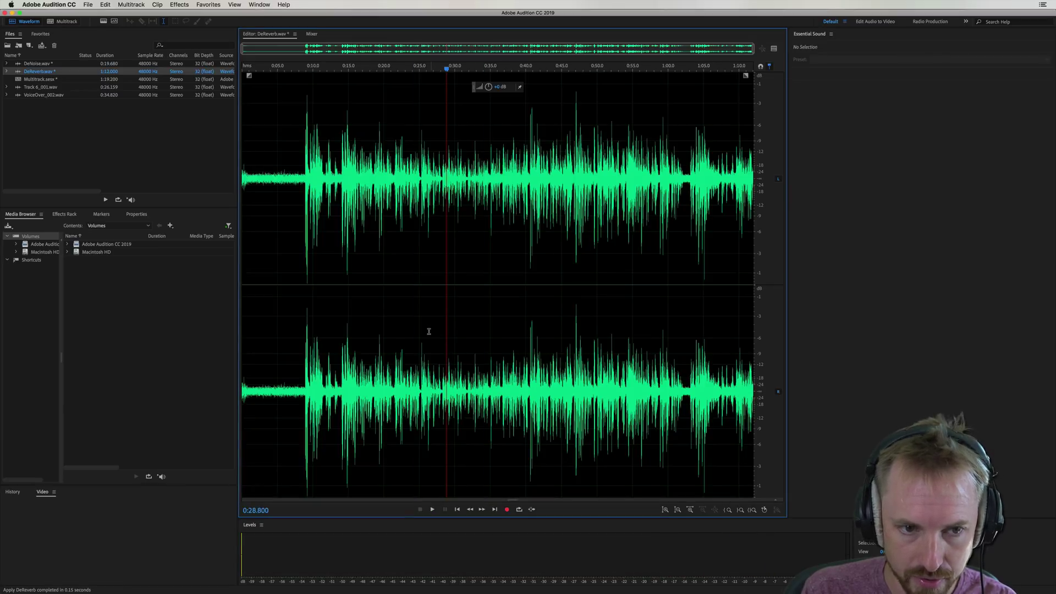
scroll(427, 332, up, 5)
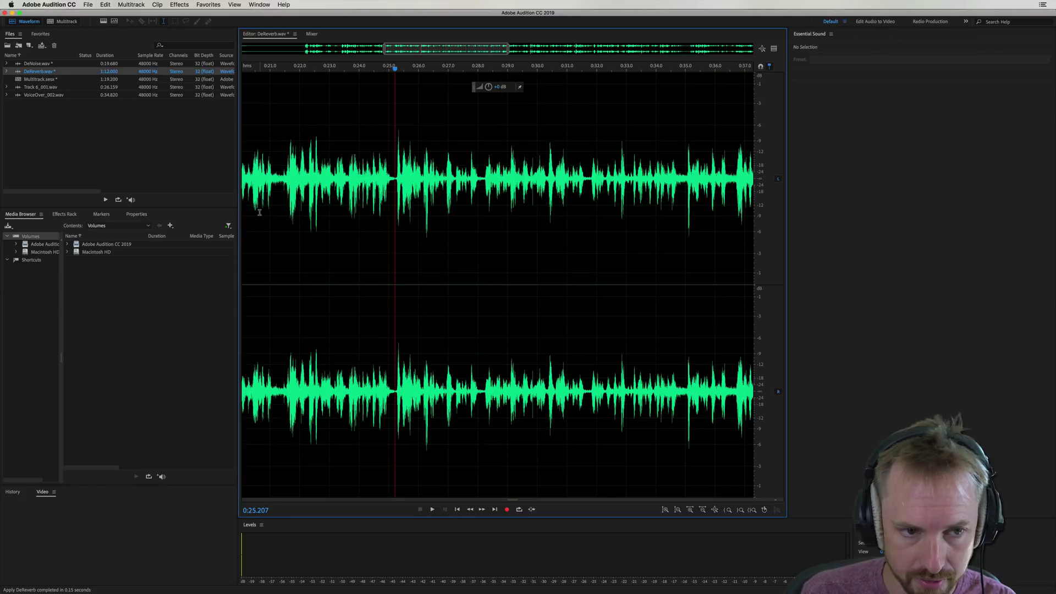
click(287, 212)
key(space)
key(space)
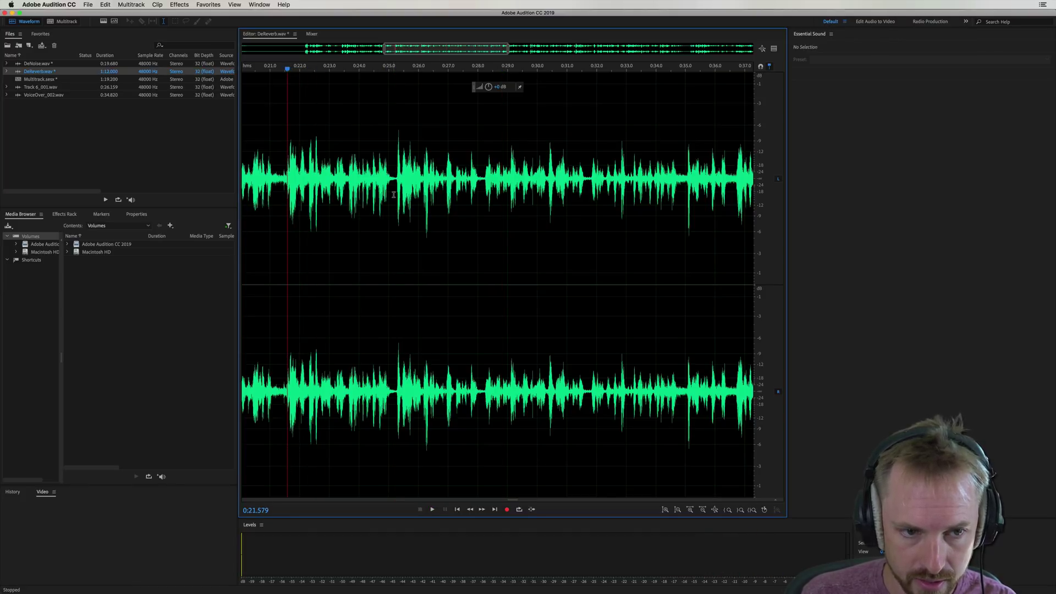
key(space)
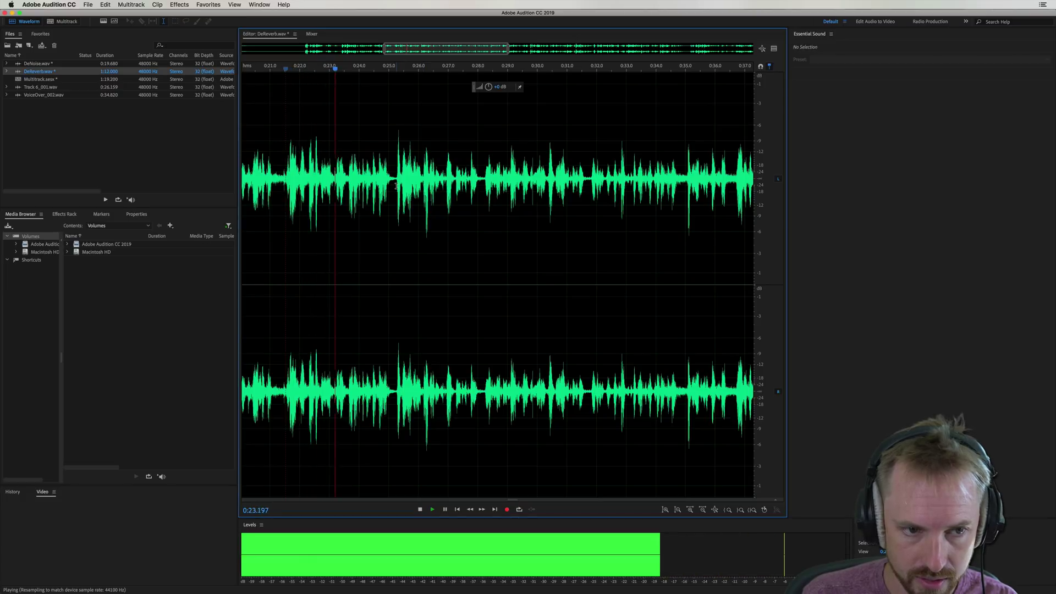
click(396, 186)
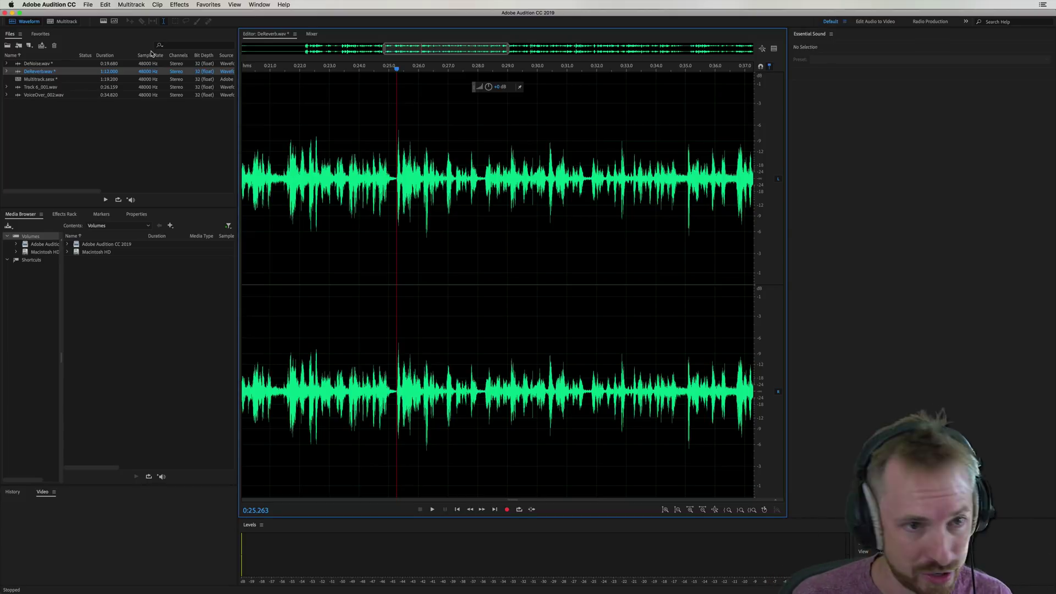
Switch to the Multitrack session and select the DeReverb clip range from 0:18.4 to 0:31
click(60, 23)
scroll(428, 78, down, 5)
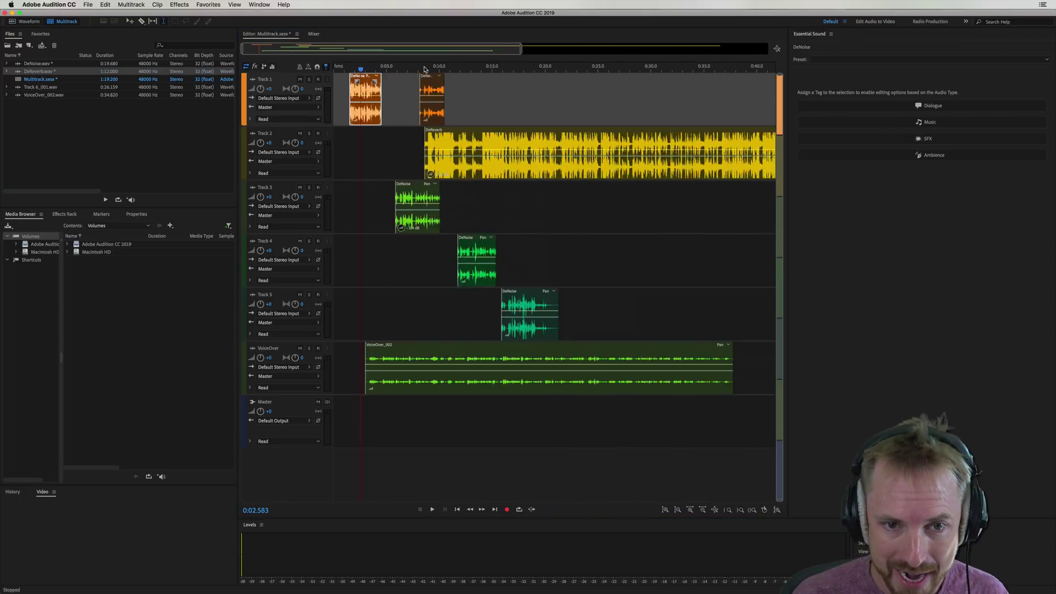
drag(360, 368, 619, 368)
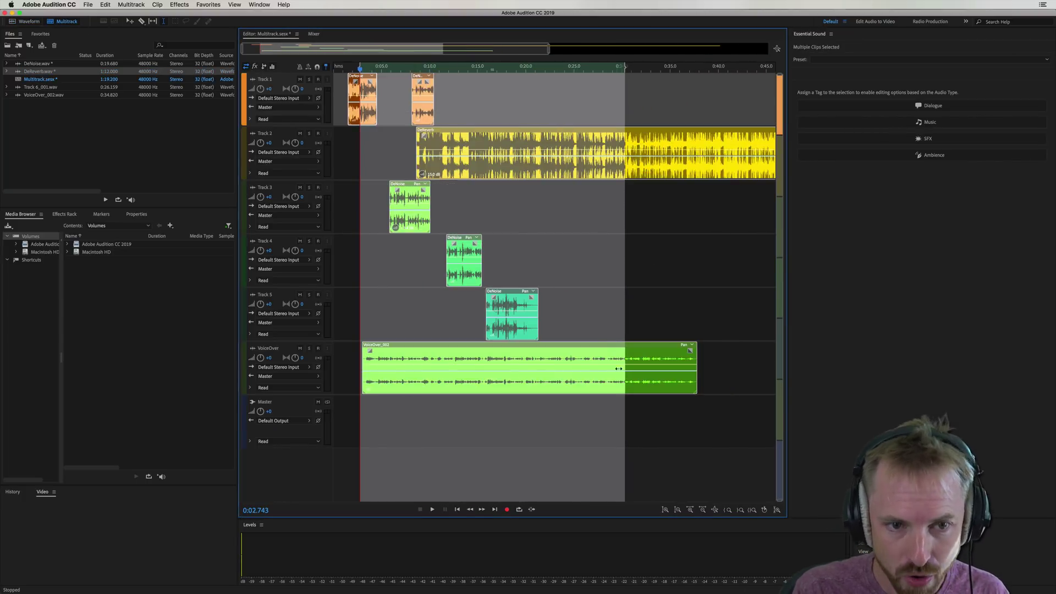
click(541, 270)
drag(510, 162, 650, 162)
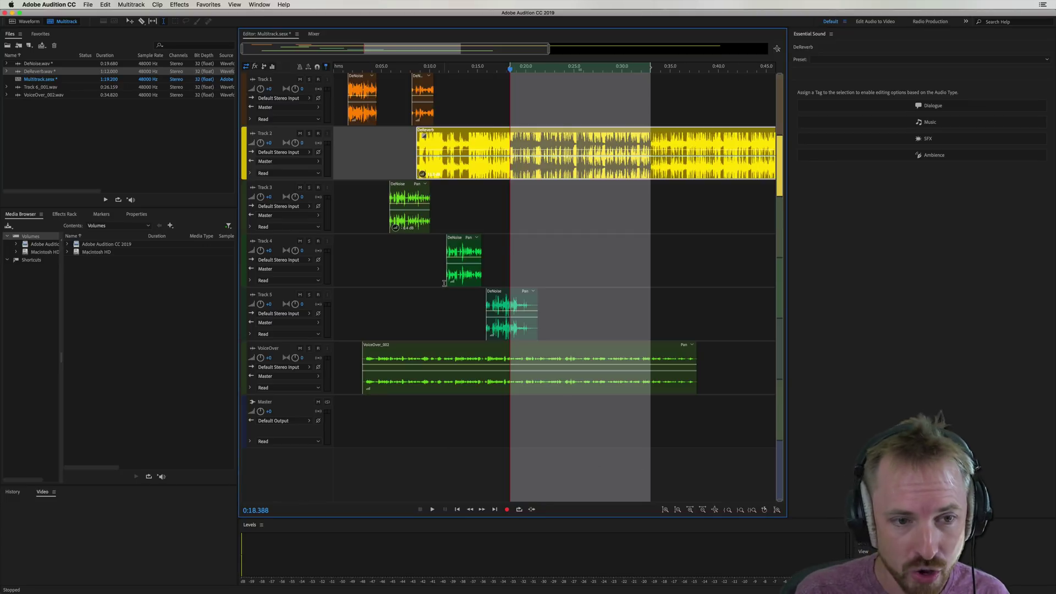
Look through the Multitrack track commands and close the menu without running one
click(144, 5)
mouse_move(165, 14)
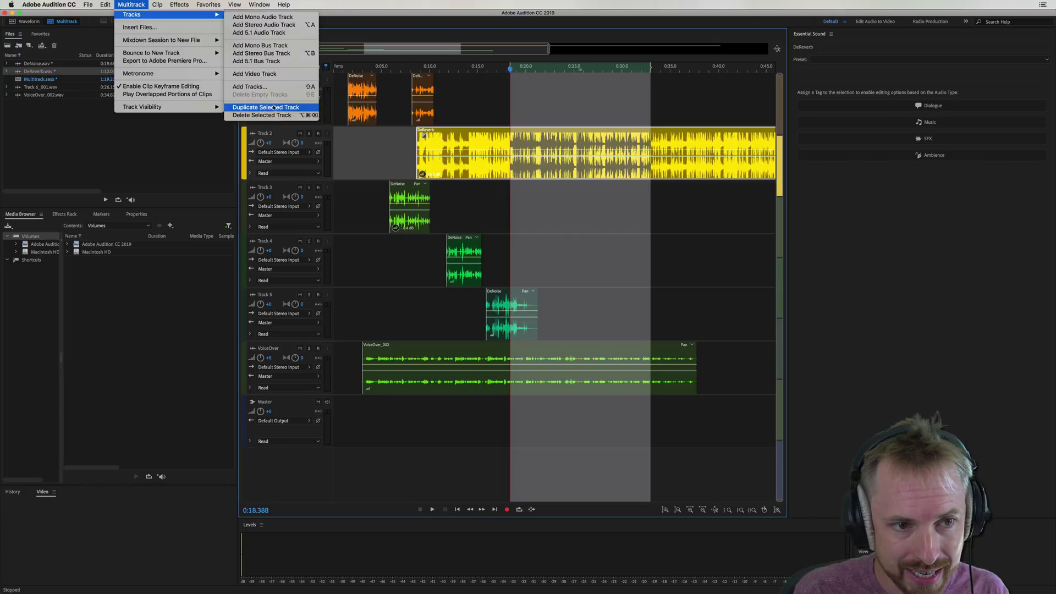
click(478, 115)
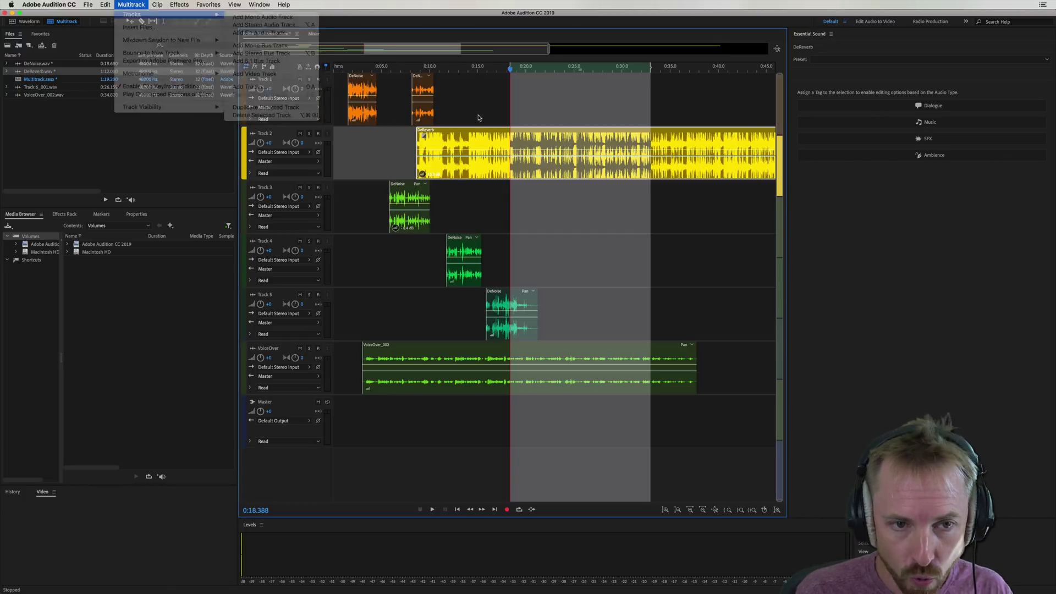